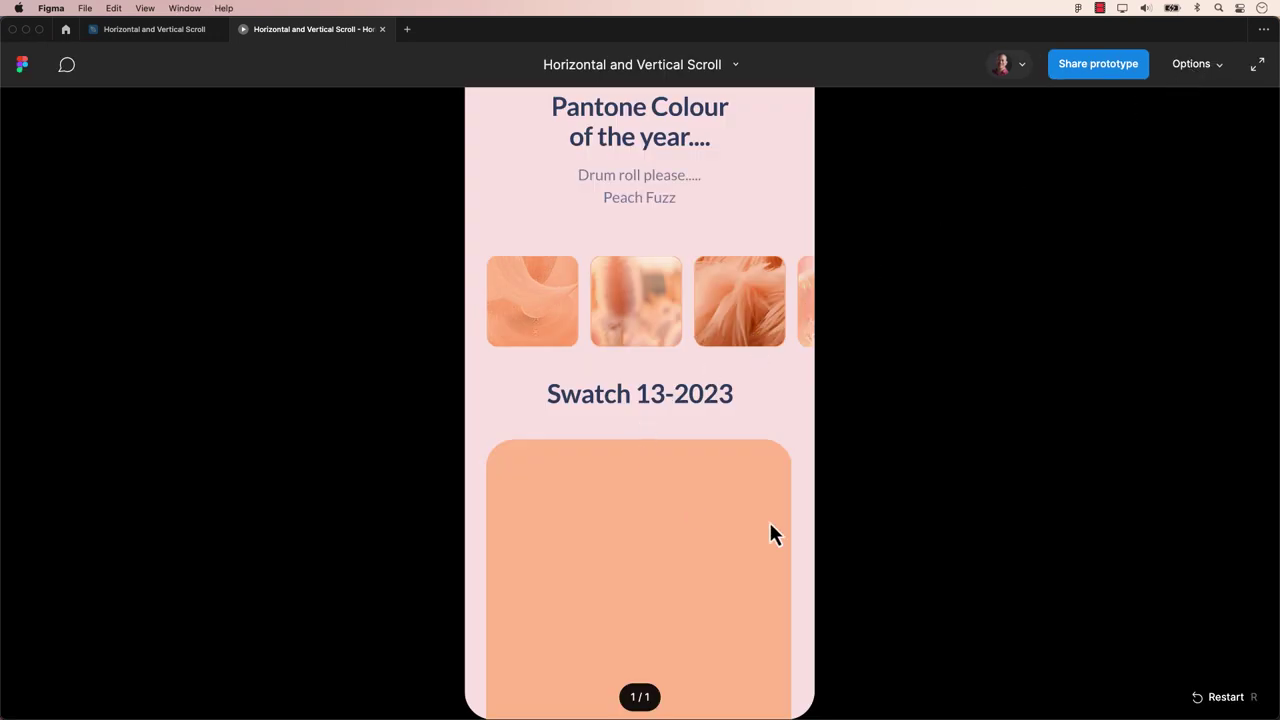
Try vertical scrolling of the large cards and horizontal scrolling of the thumbnail row in the finished prototype preview, and close it.
left_click_drag(715, 556, 723, 306)
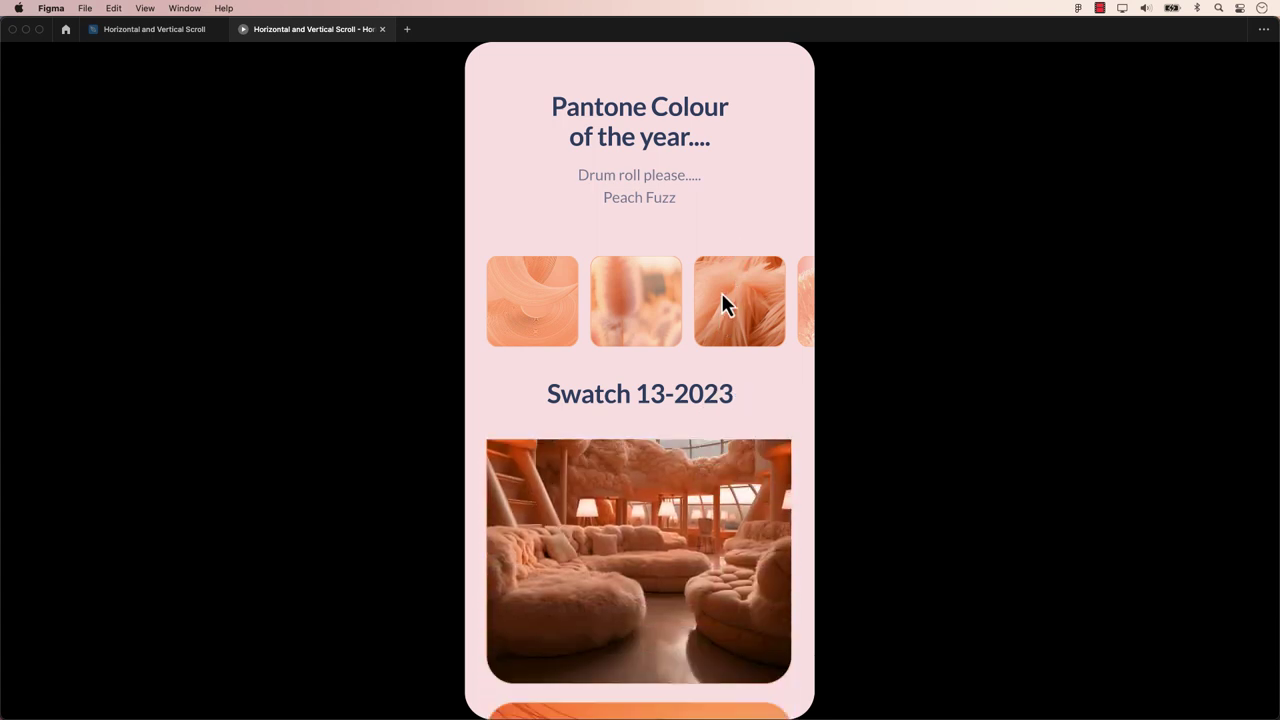
left_click_drag(697, 585, 797, 317)
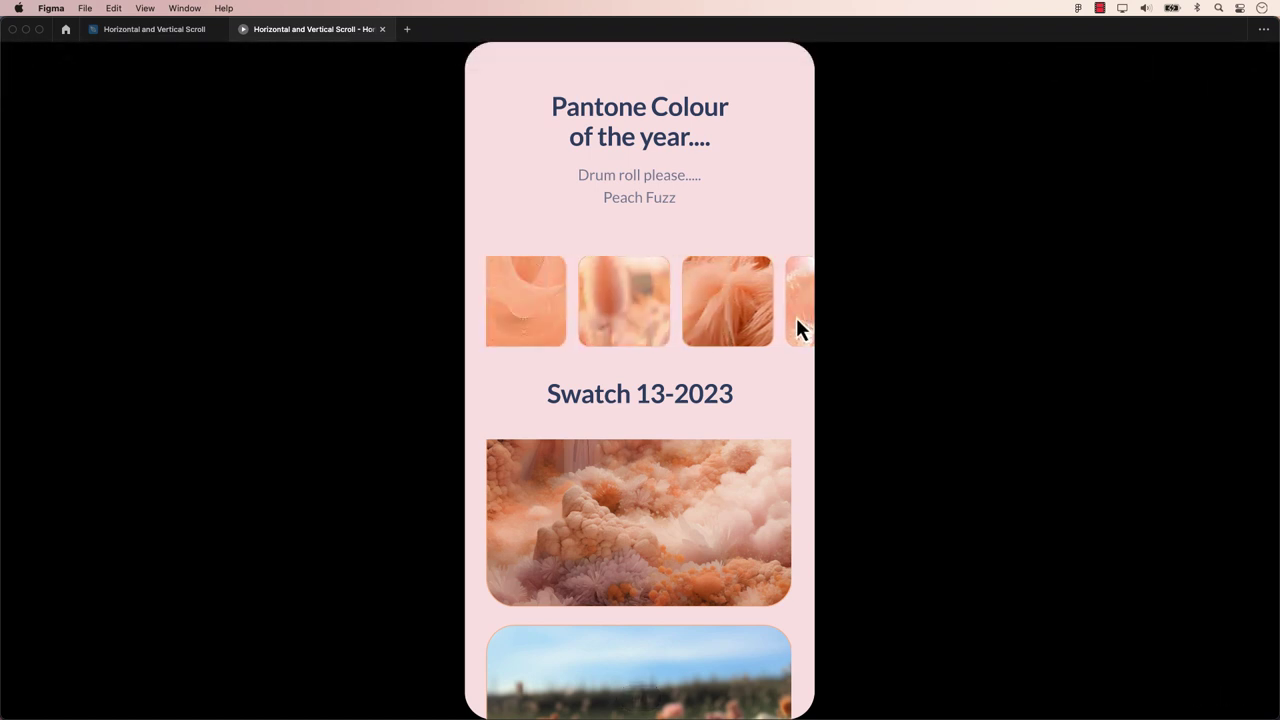
left_click_drag(578, 309, 560, 307)
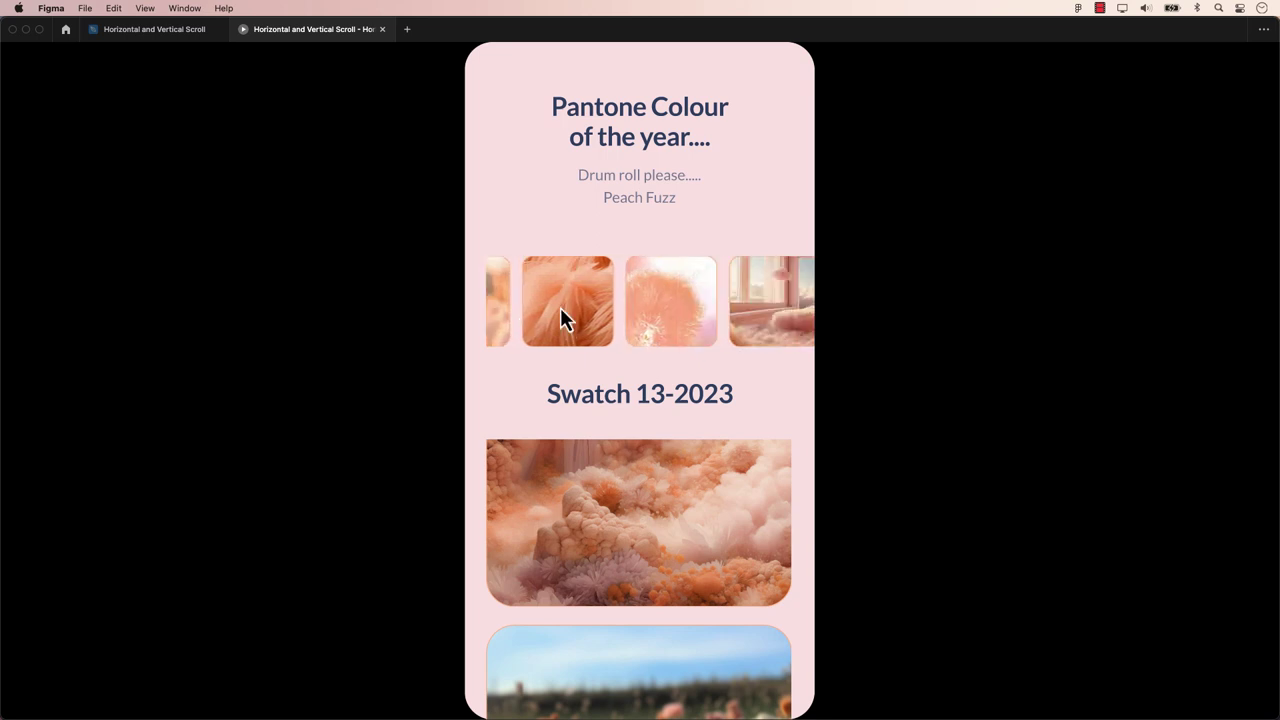
left_click_drag(679, 321, 766, 328)
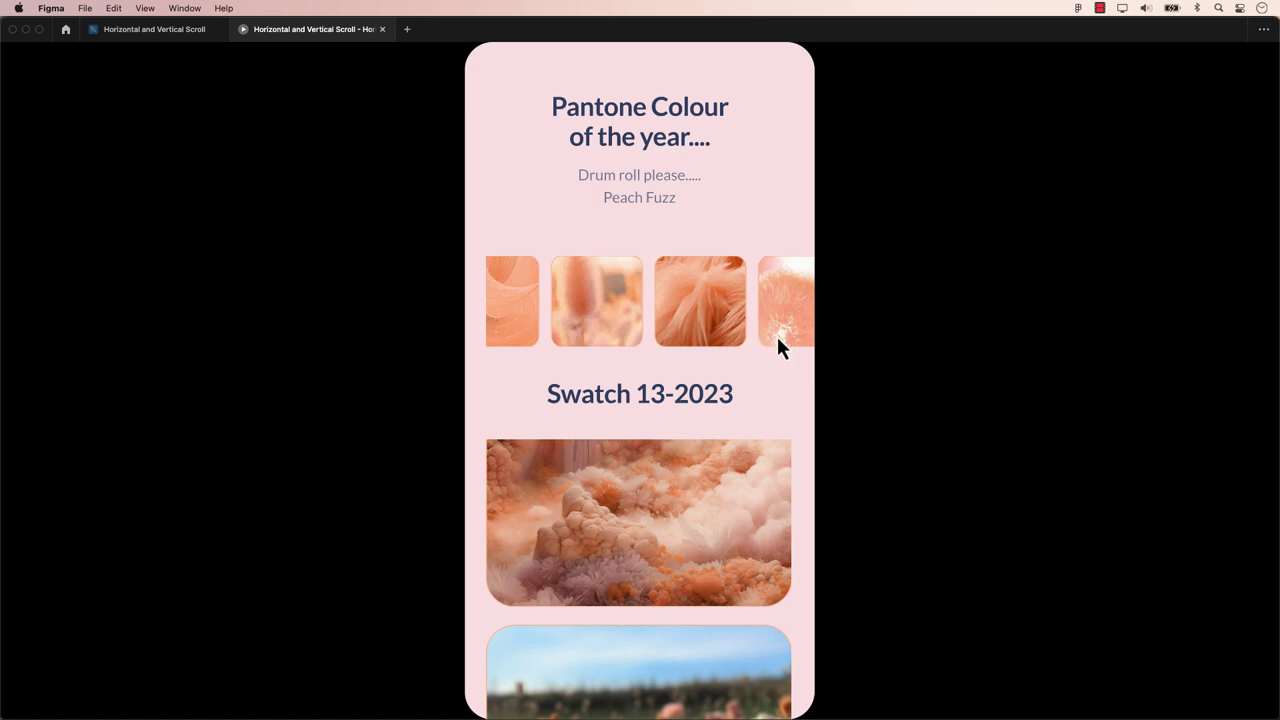
key("super+w")
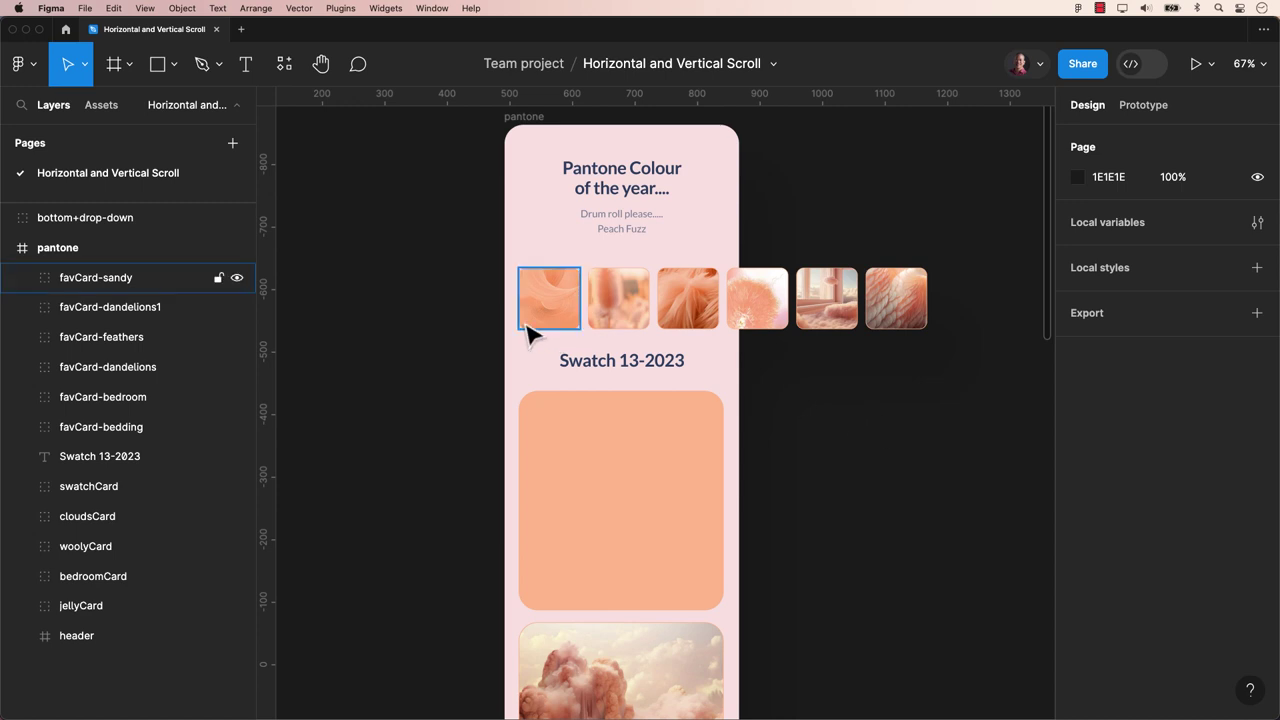
Combine the six favCard thumbnails in the pantone frame into one horizontal auto layout frame.
left_click(546, 316)
left_click(616, 318, "shift")
left_click(708, 322, "shift")
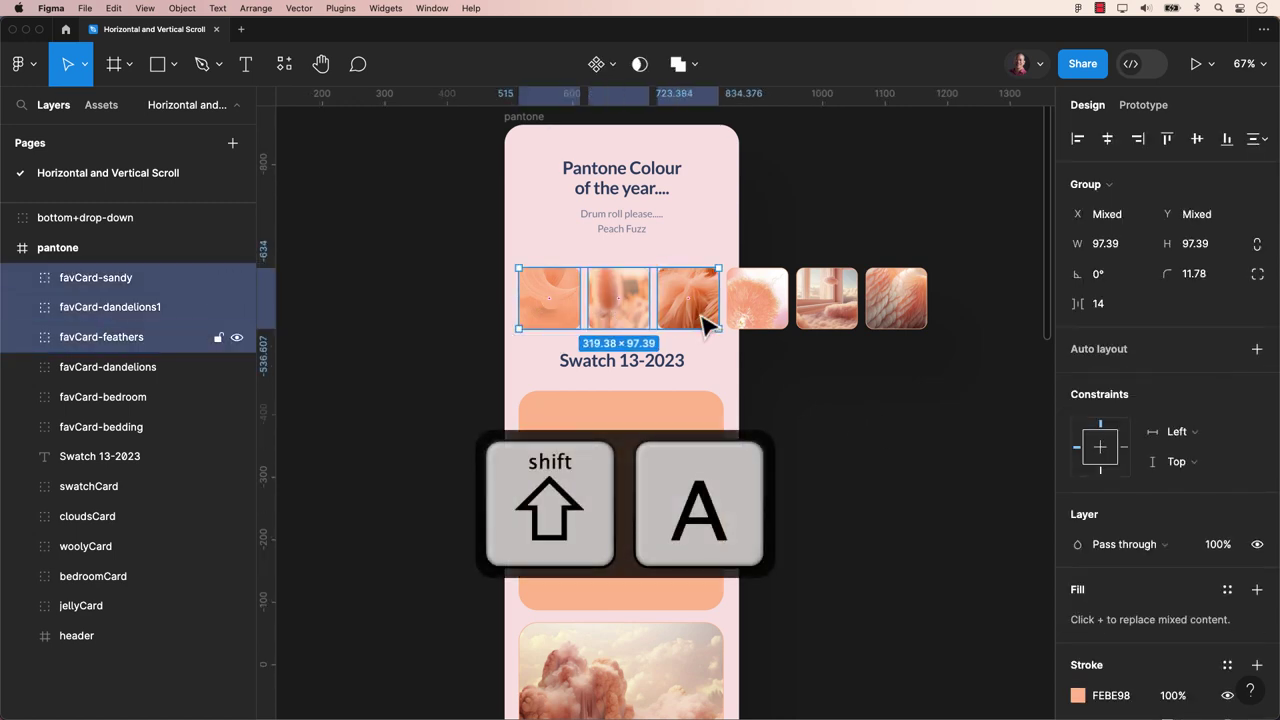
left_click(765, 322, "shift")
left_click(828, 322, "shift")
left_click(900, 326, "shift")
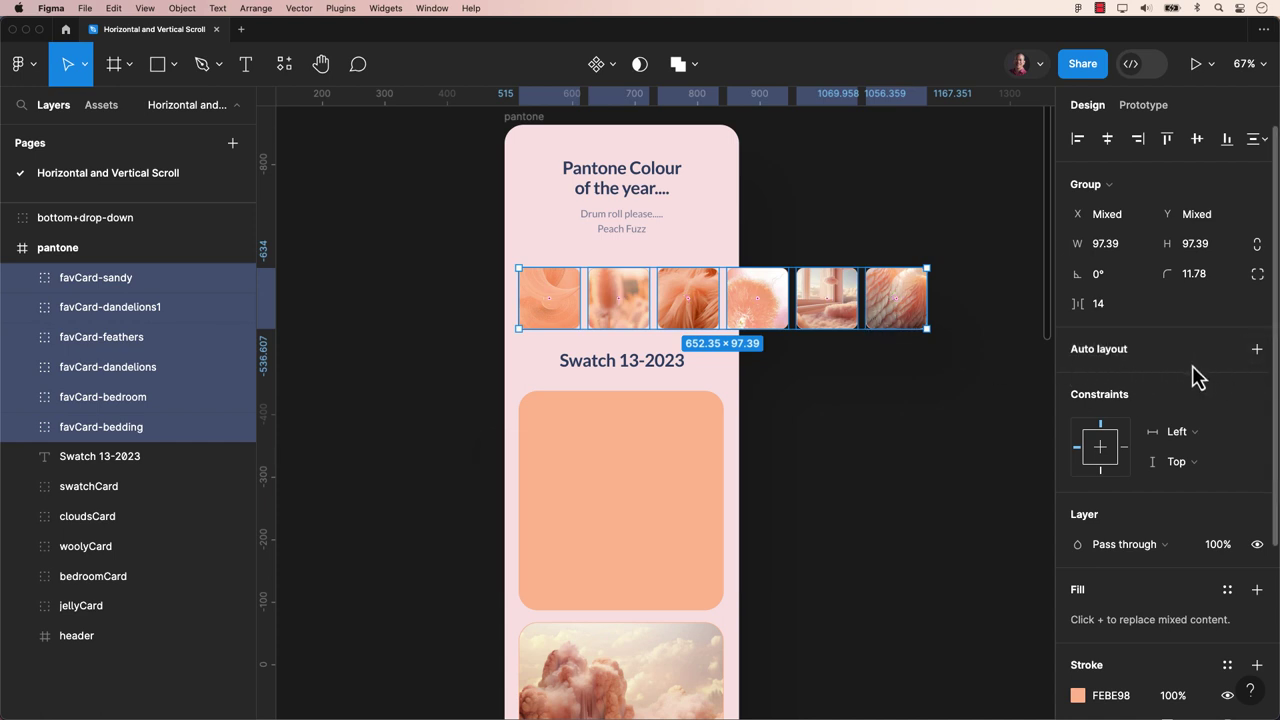
key("shift+a")
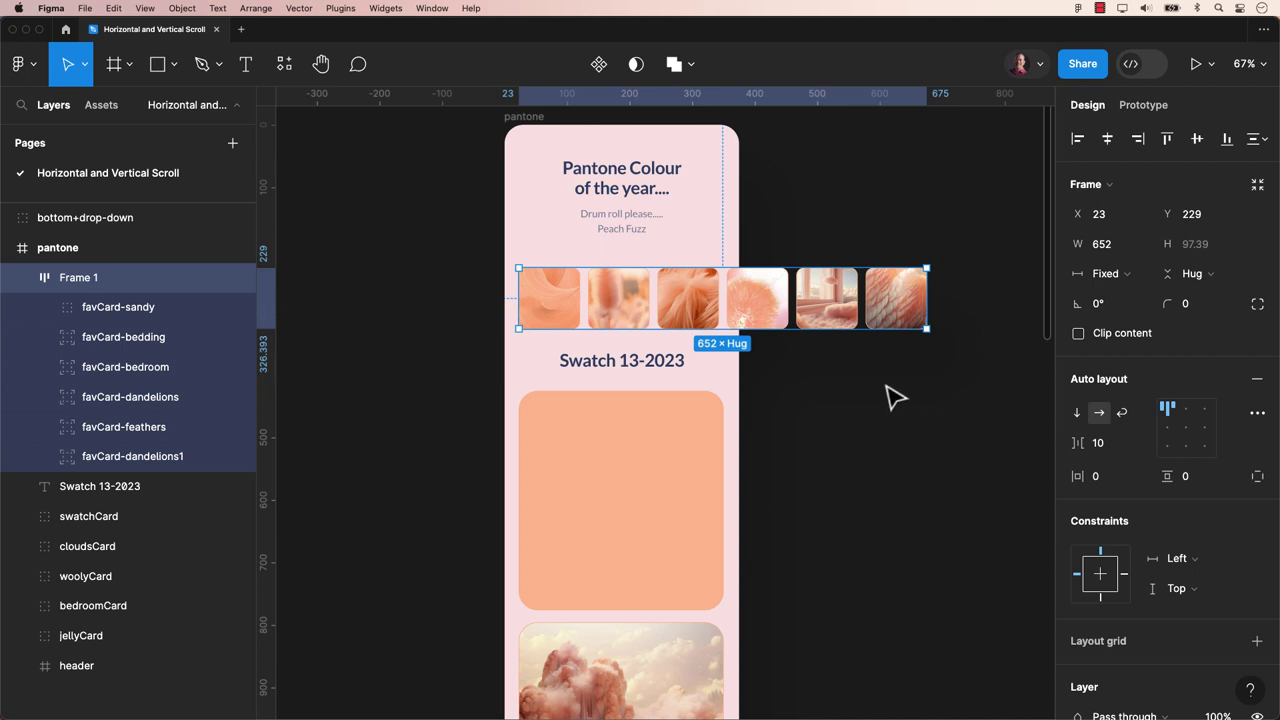
Turn on Clip content for the thumbnail row and narrow it to 352 wide, ending at the pantone frame's edge.
left_click(1078, 336)
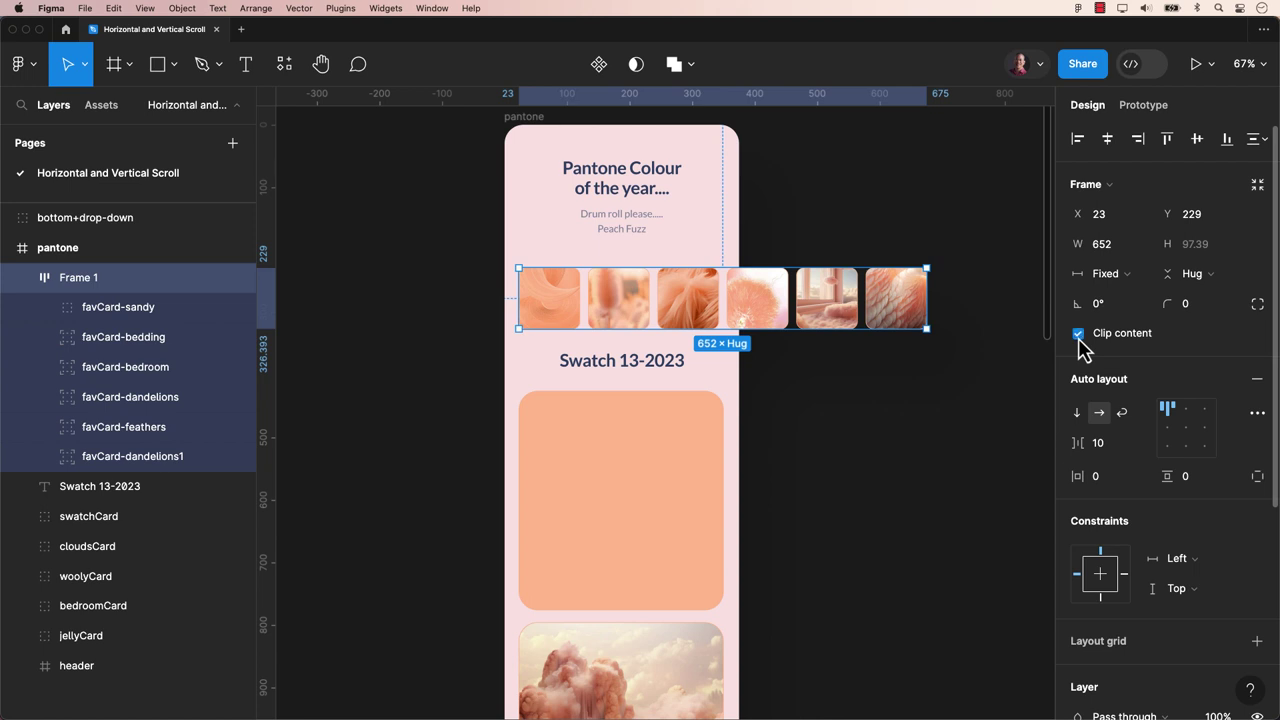
left_click_drag(928, 307, 742, 303)
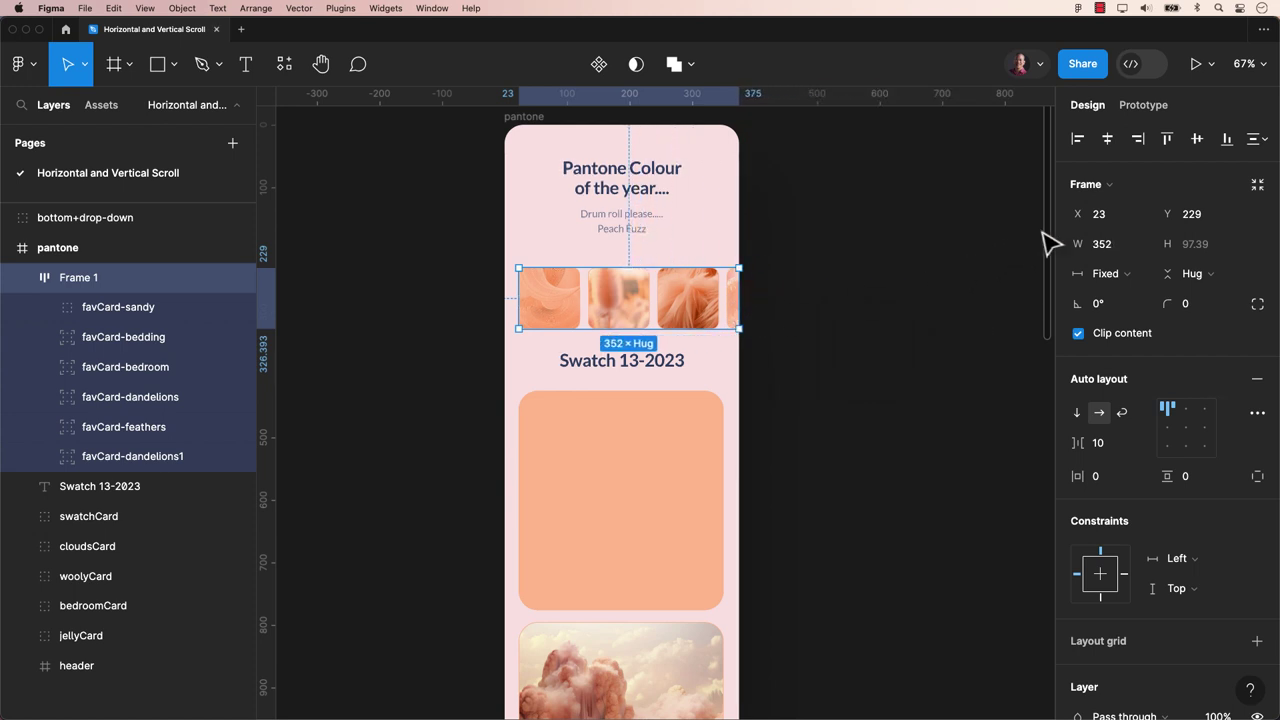
Set the thumbnail row's prototype overflow to Horizontal with position Scroll with parent, and check it in the preview.
left_click(1146, 108)
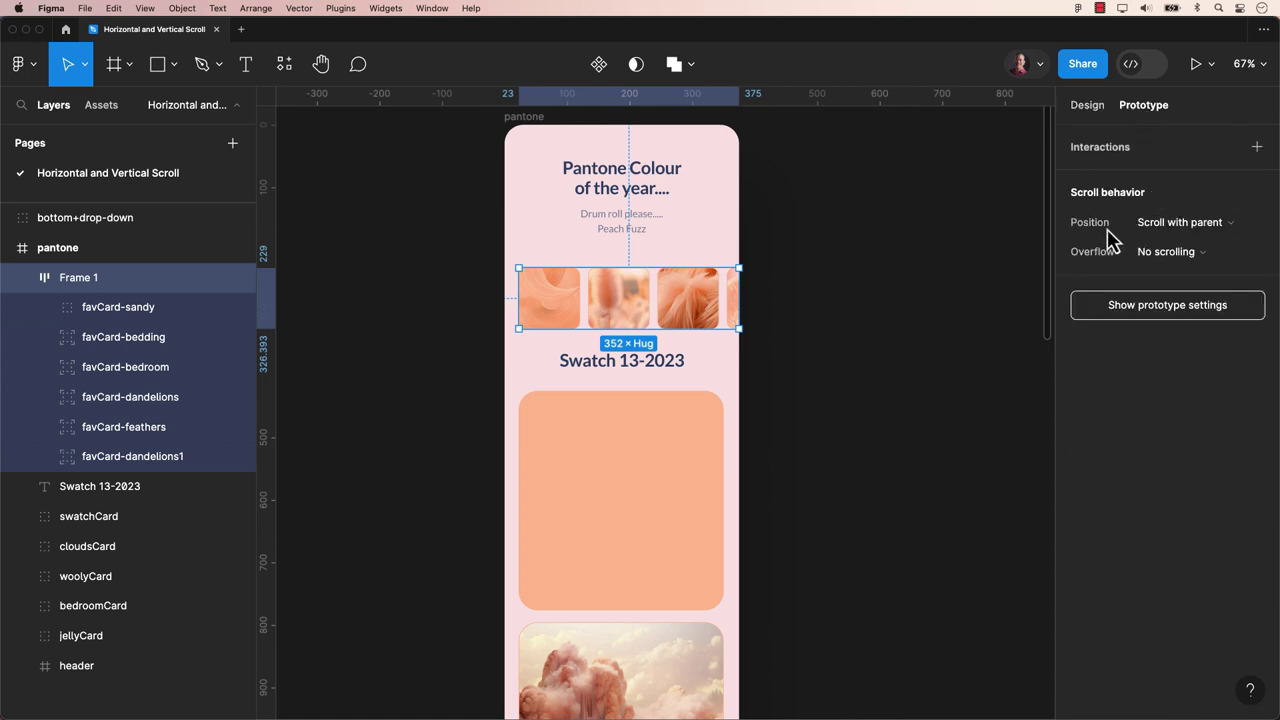
left_click(1189, 235)
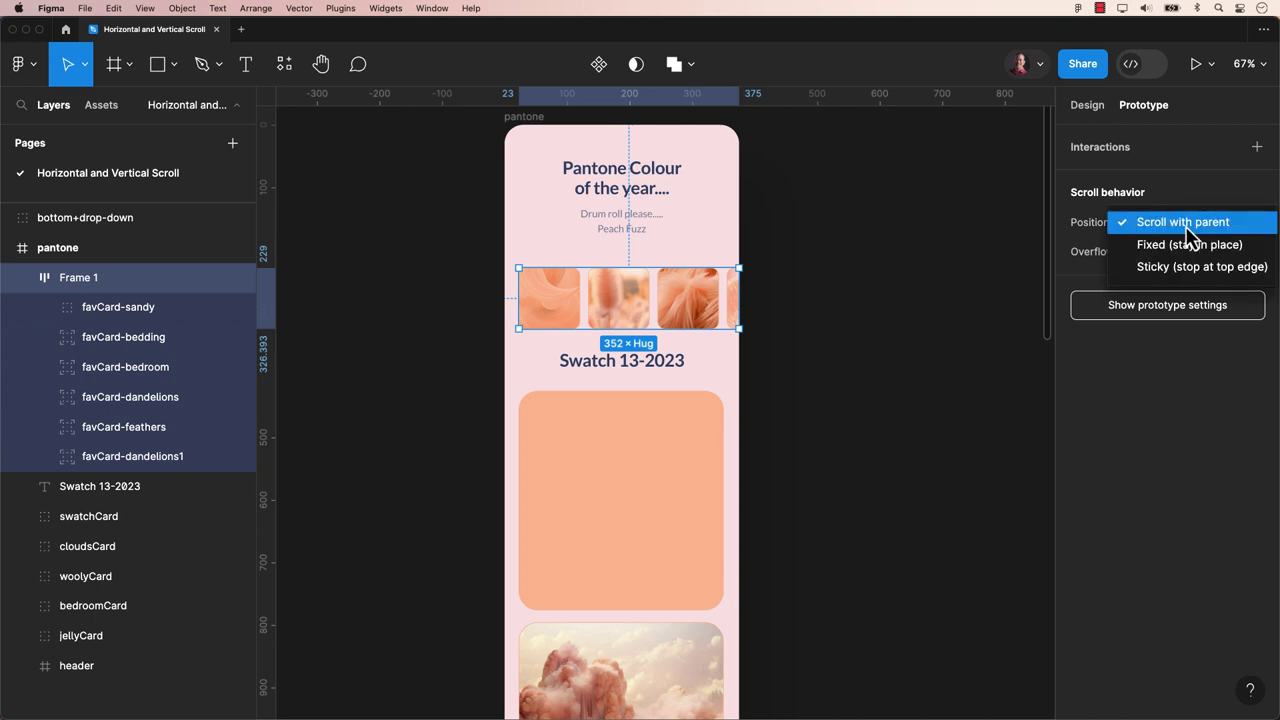
left_click(1187, 229)
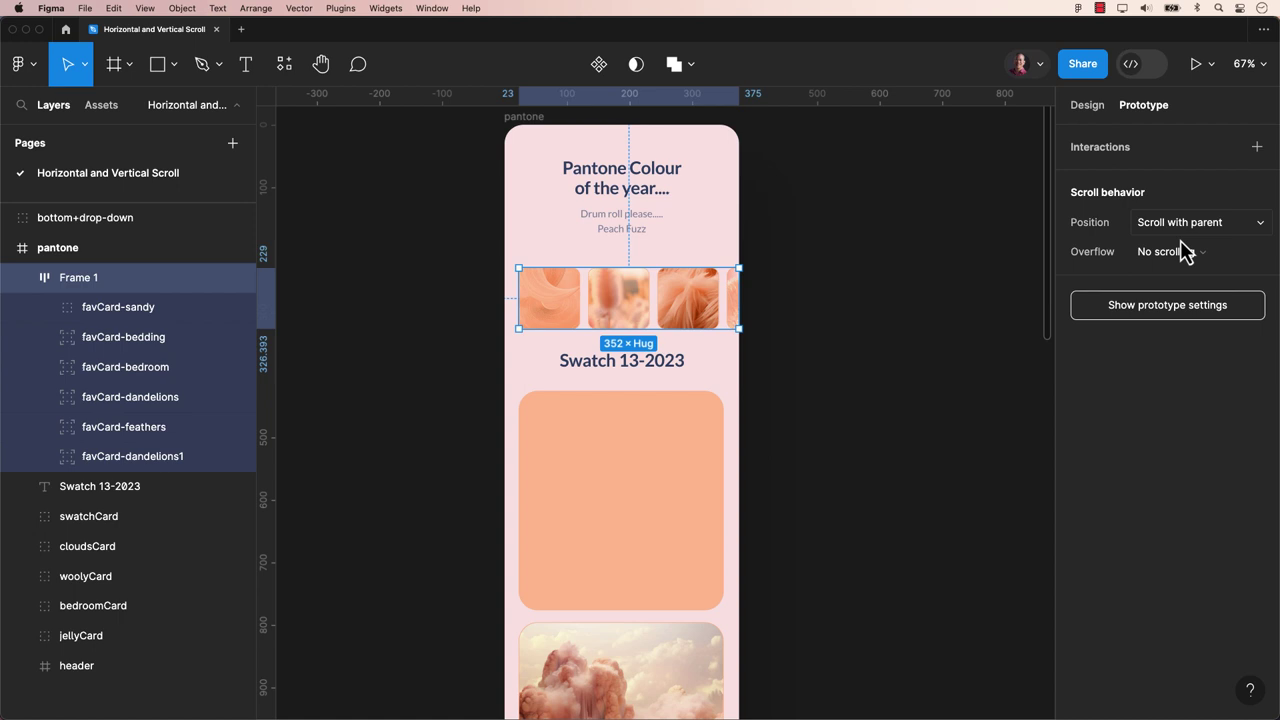
left_click(1180, 262)
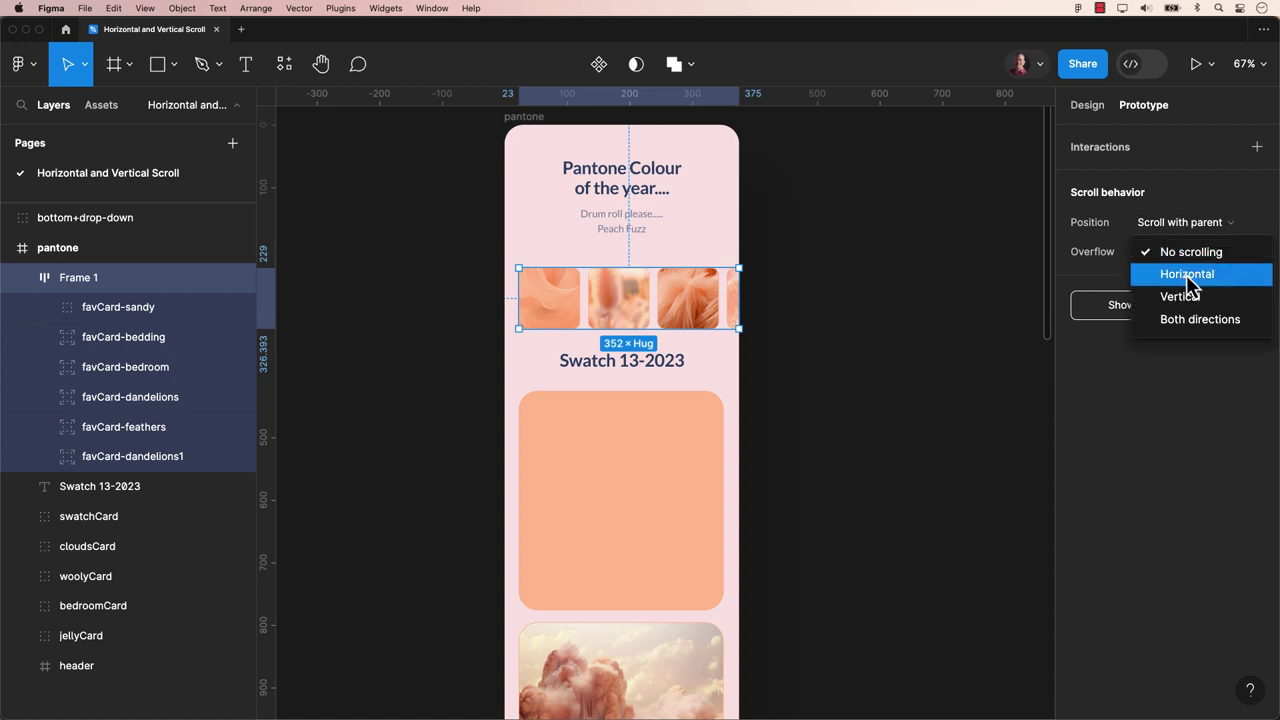
left_click(1188, 277)
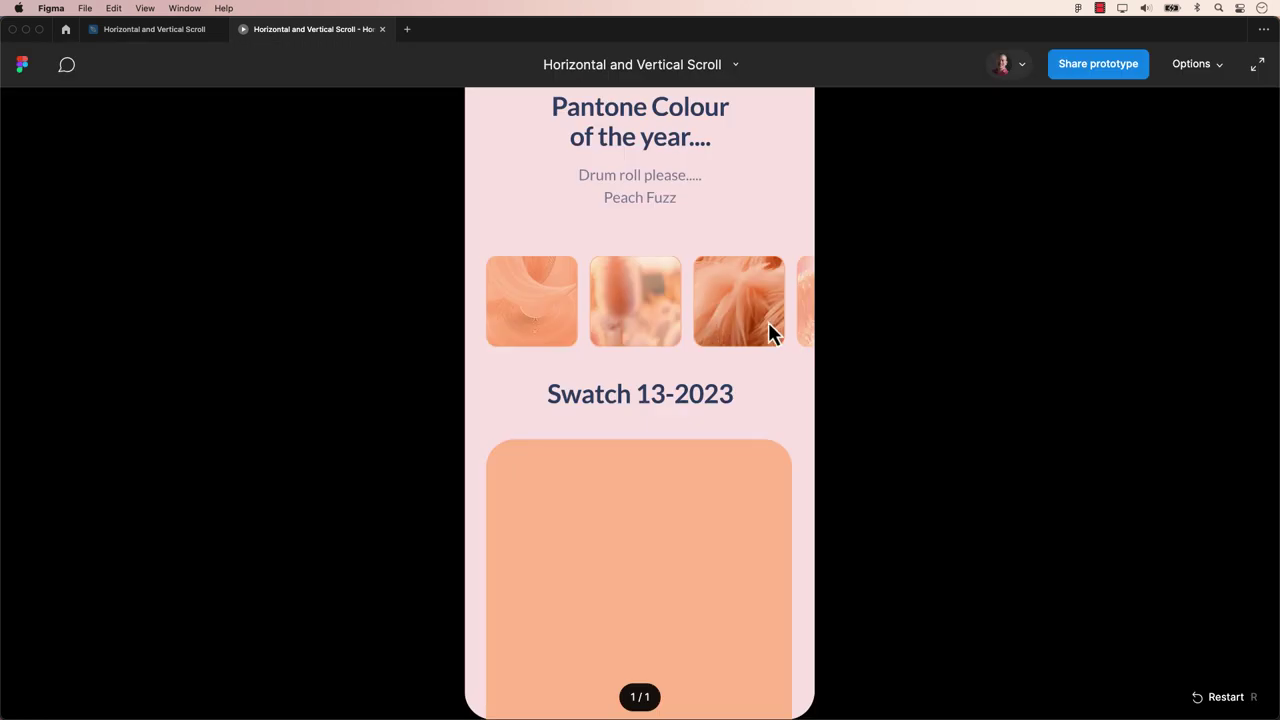
left_click_drag(784, 321, 757, 251)
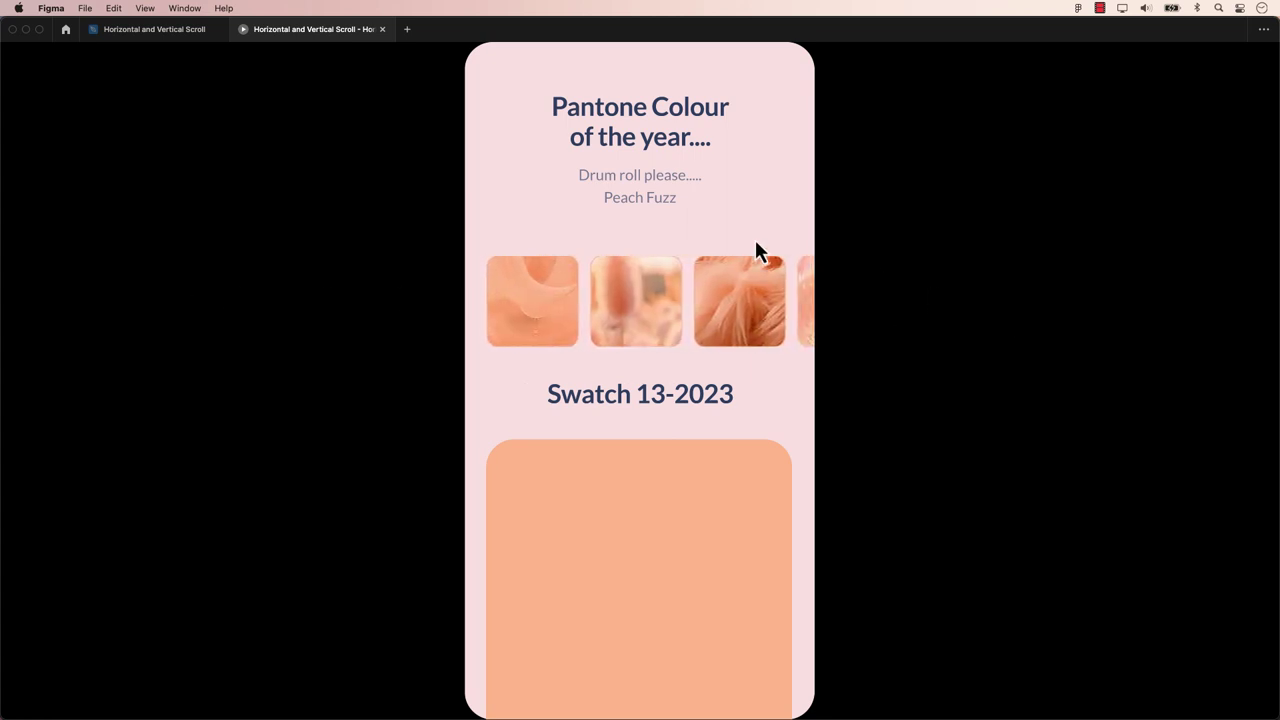
left_click(160, 30)
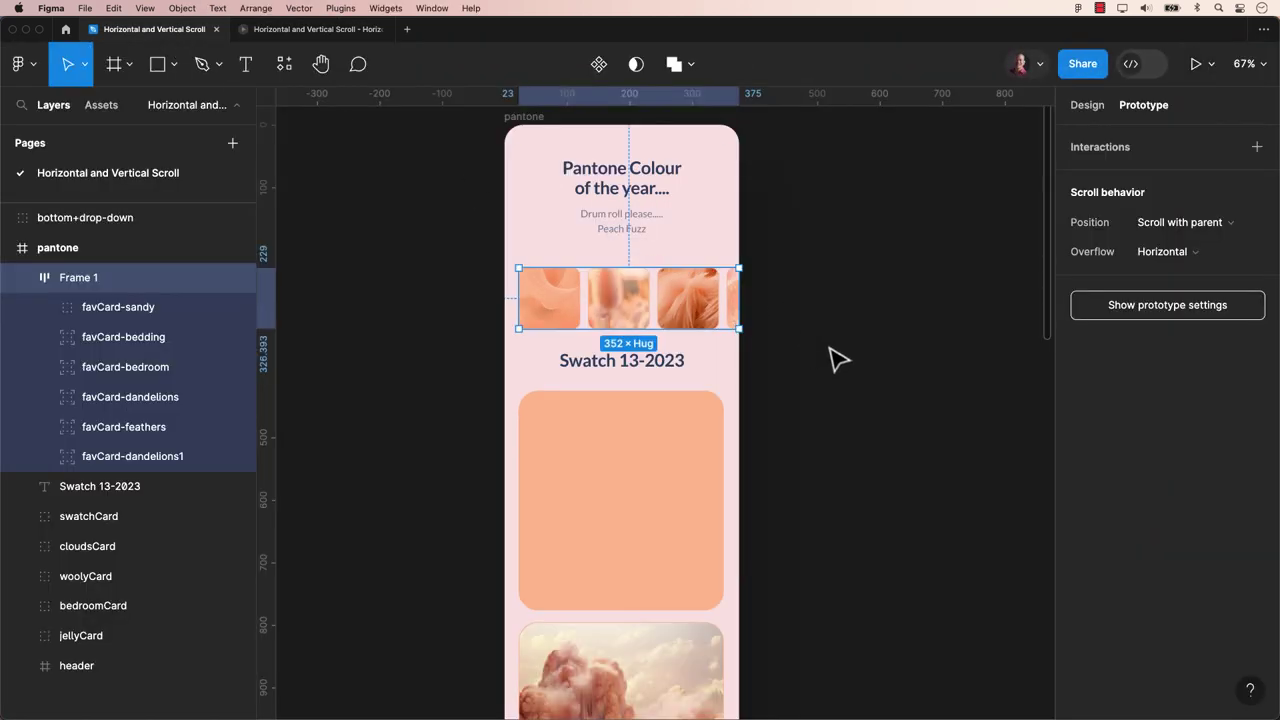
Set the height of the pantone frame to 932.
left_click(843, 300)
key("minus")
key("minus")
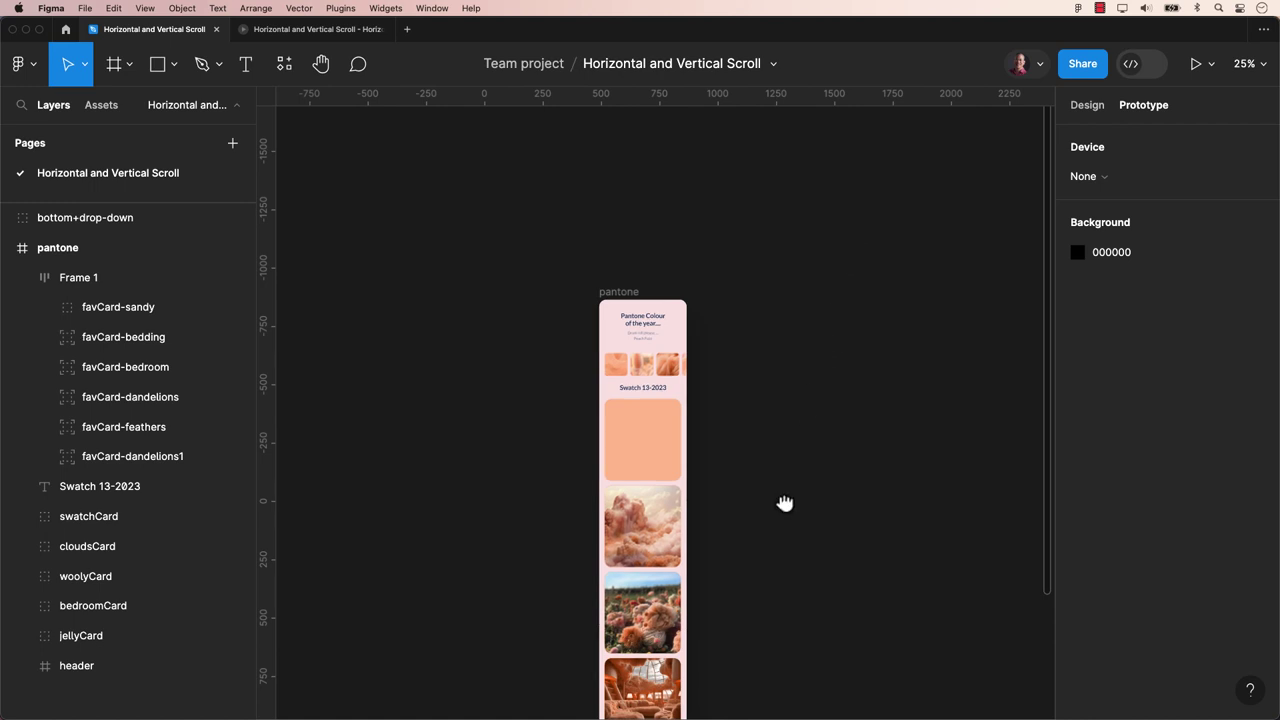
left_click_drag(786, 503, 734, 297)
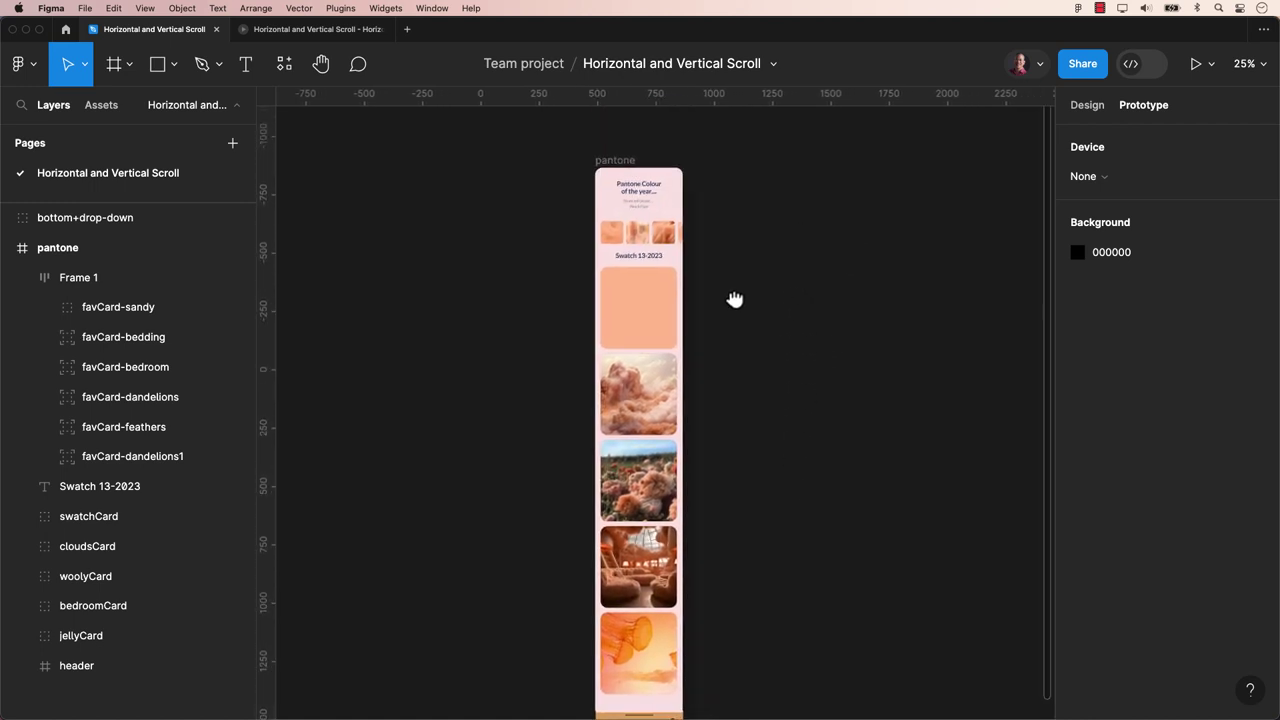
left_click(626, 128)
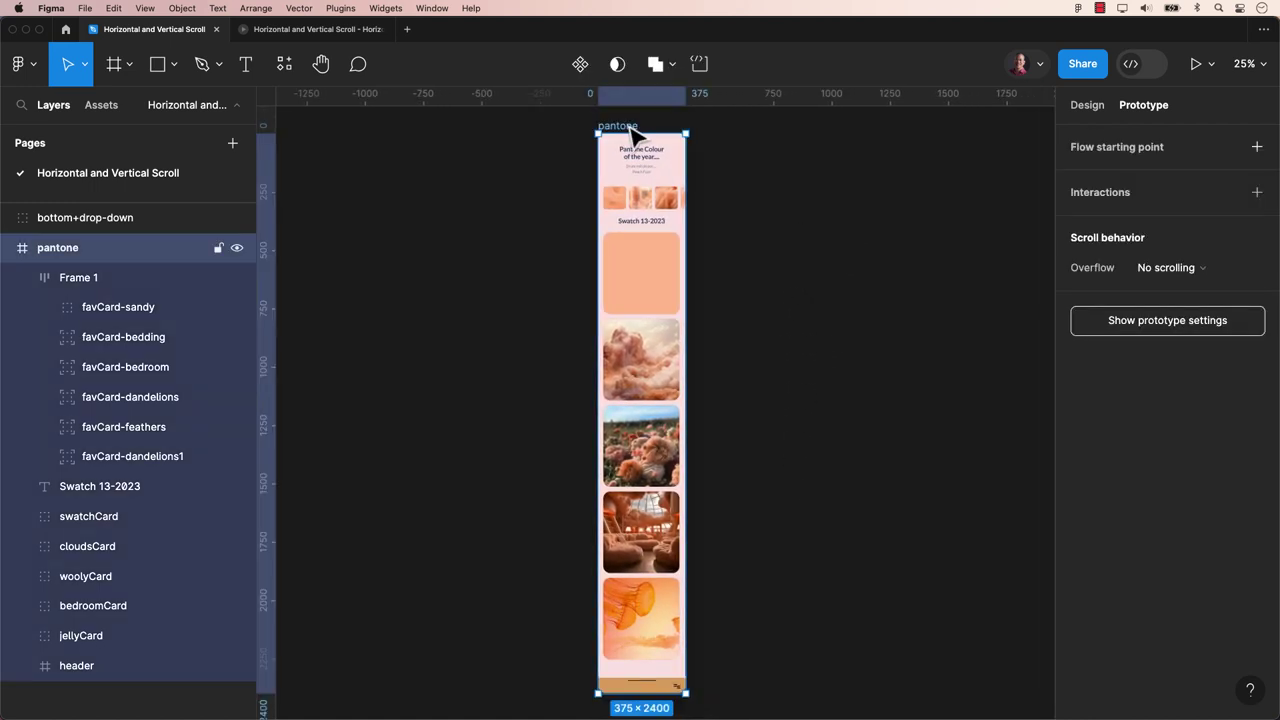
left_click(1088, 110)
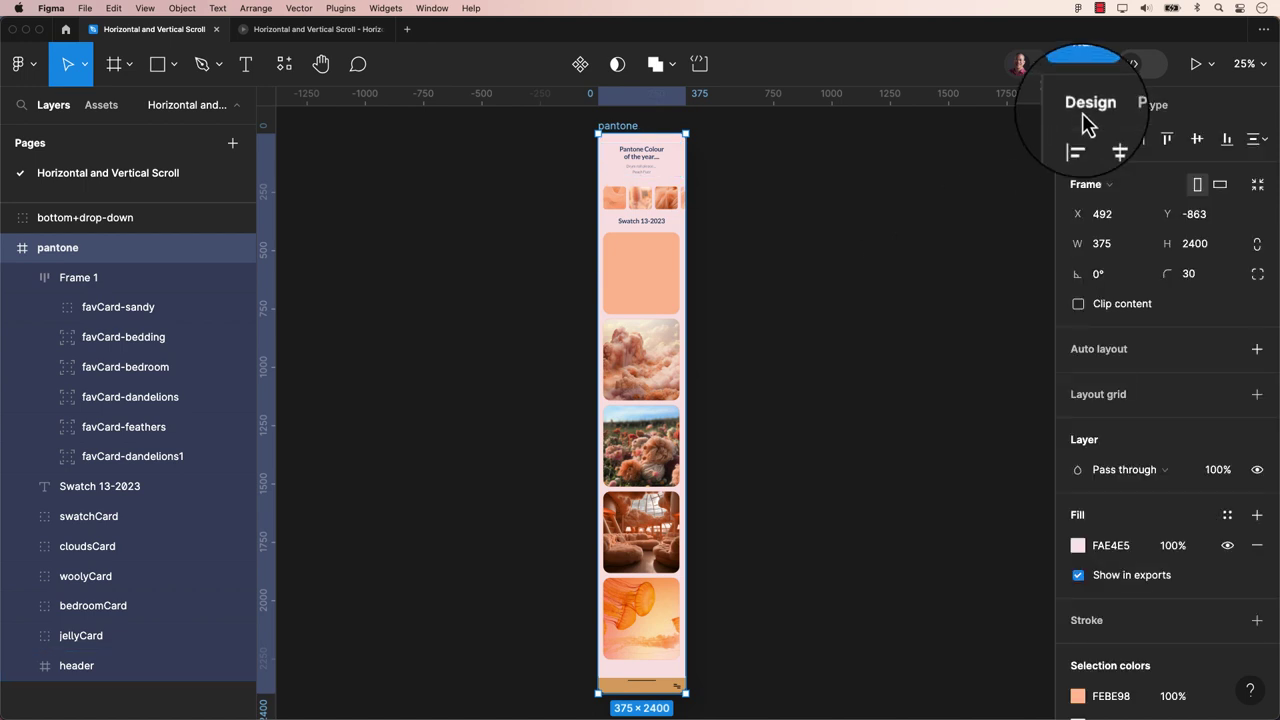
left_click(1195, 246)
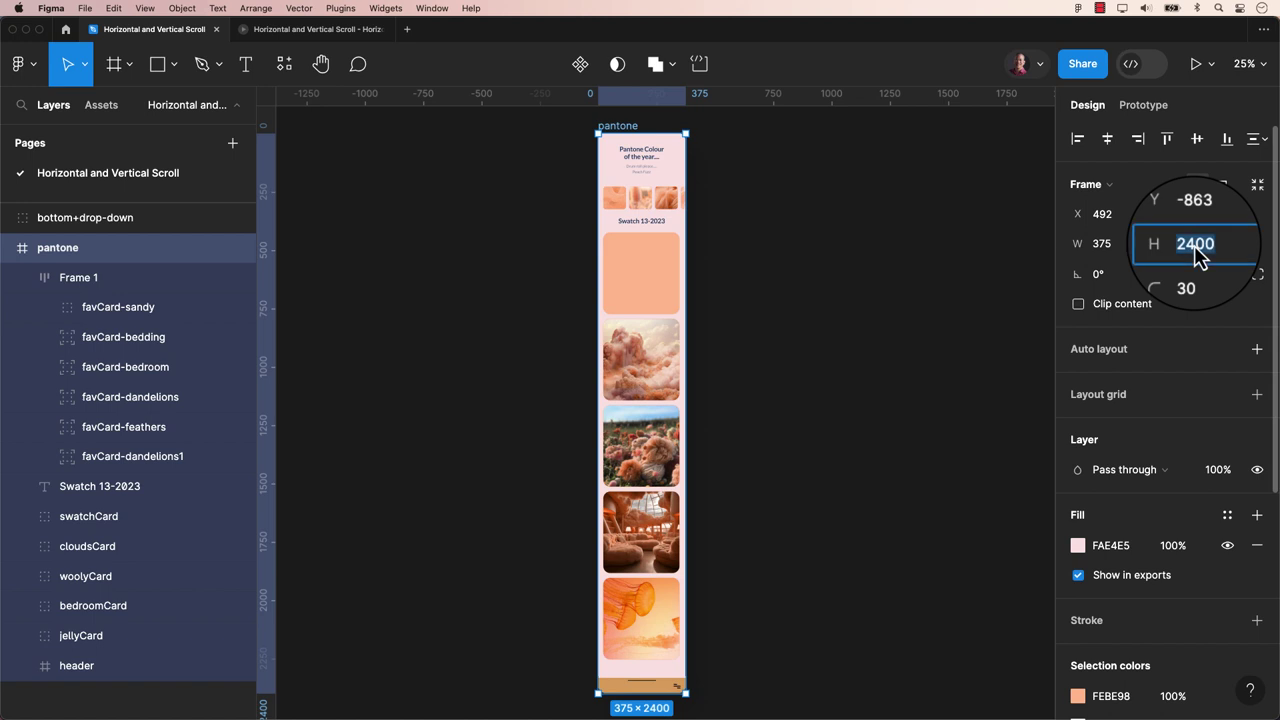
type("9")
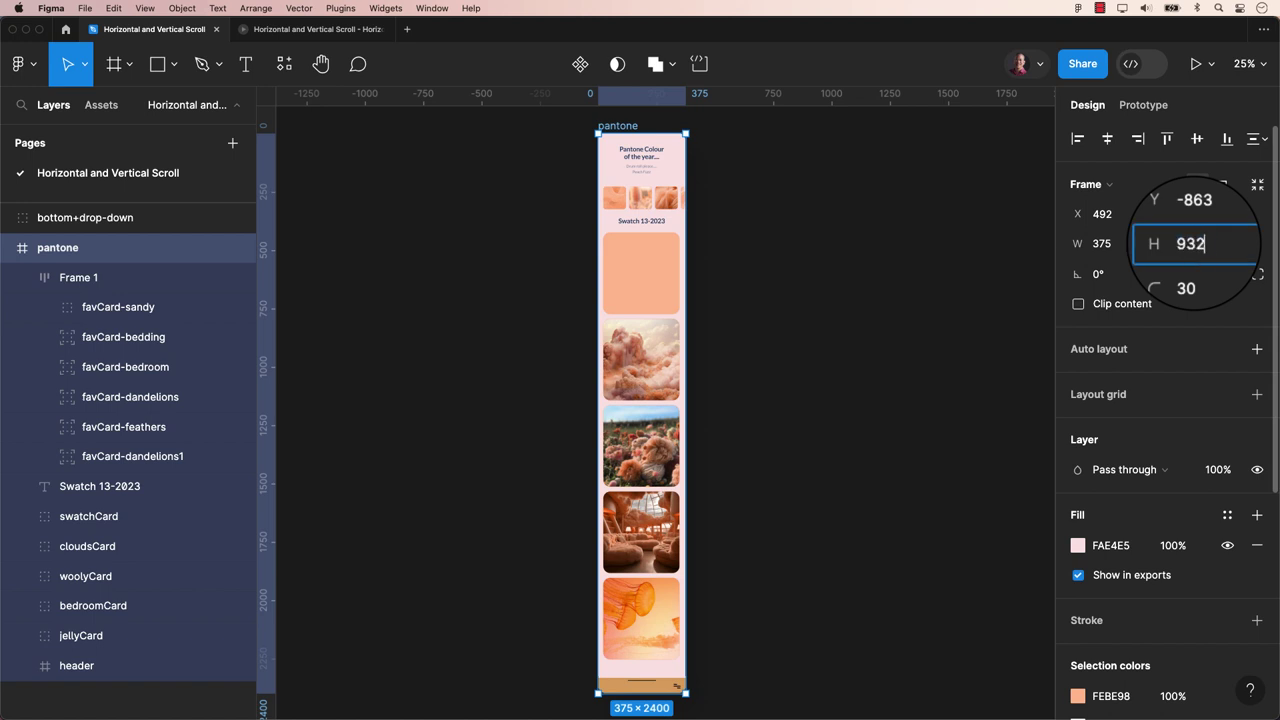
type("32")
key("Return")
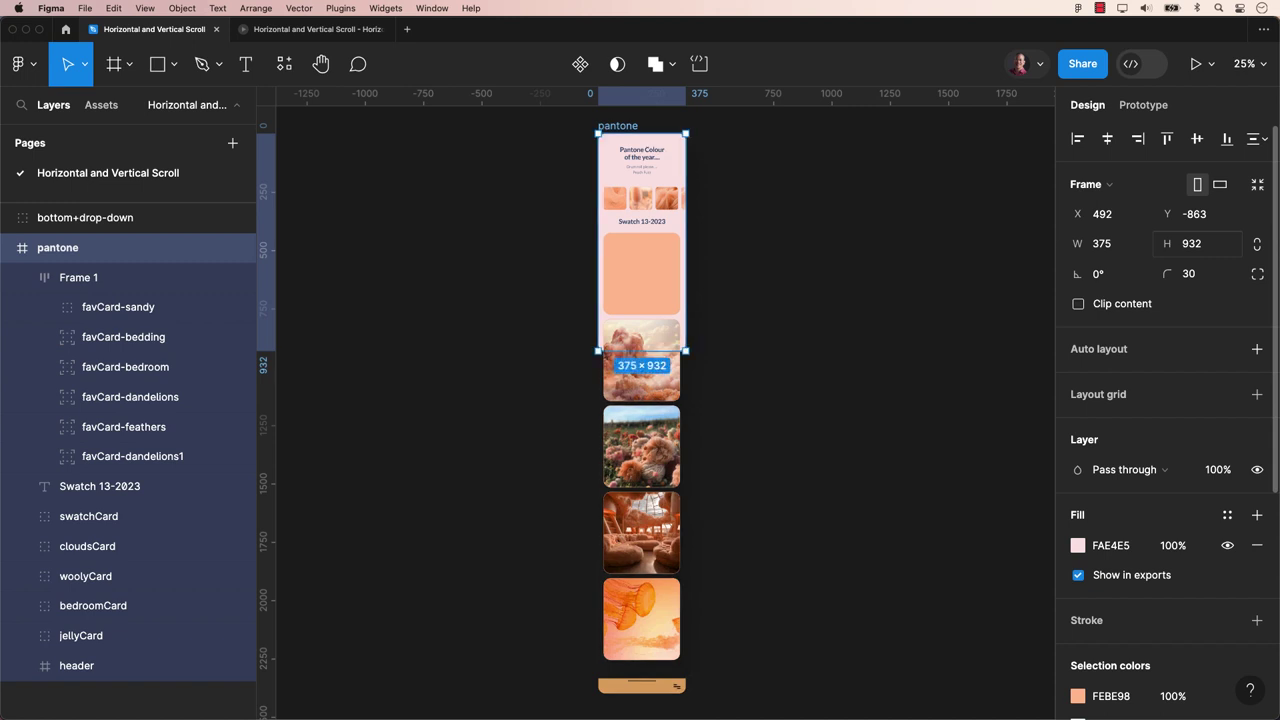
Combine the five large cards, from swatchCard to jellyCard, into one vertical auto layout frame.
left_click(650, 290)
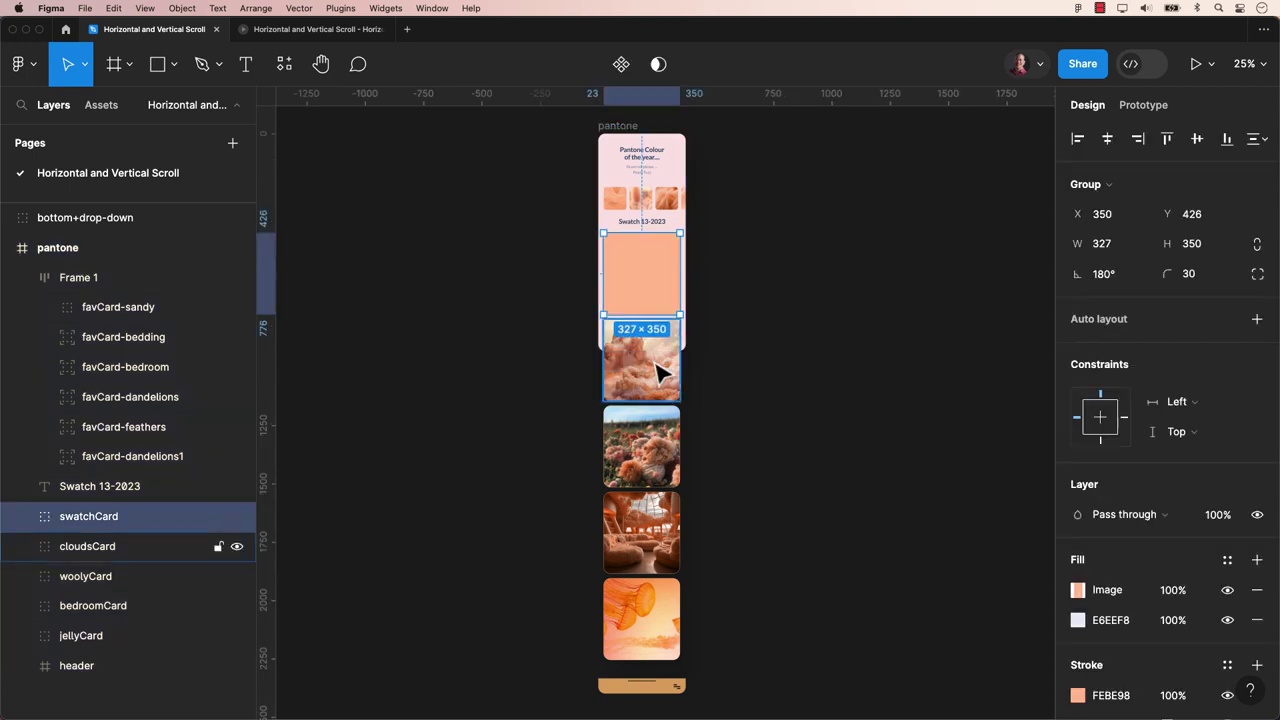
left_click(657, 371, "shift")
left_click(657, 445, "shift")
left_click(660, 530, "shift")
left_click(663, 625, "shift")
key("shift+a")
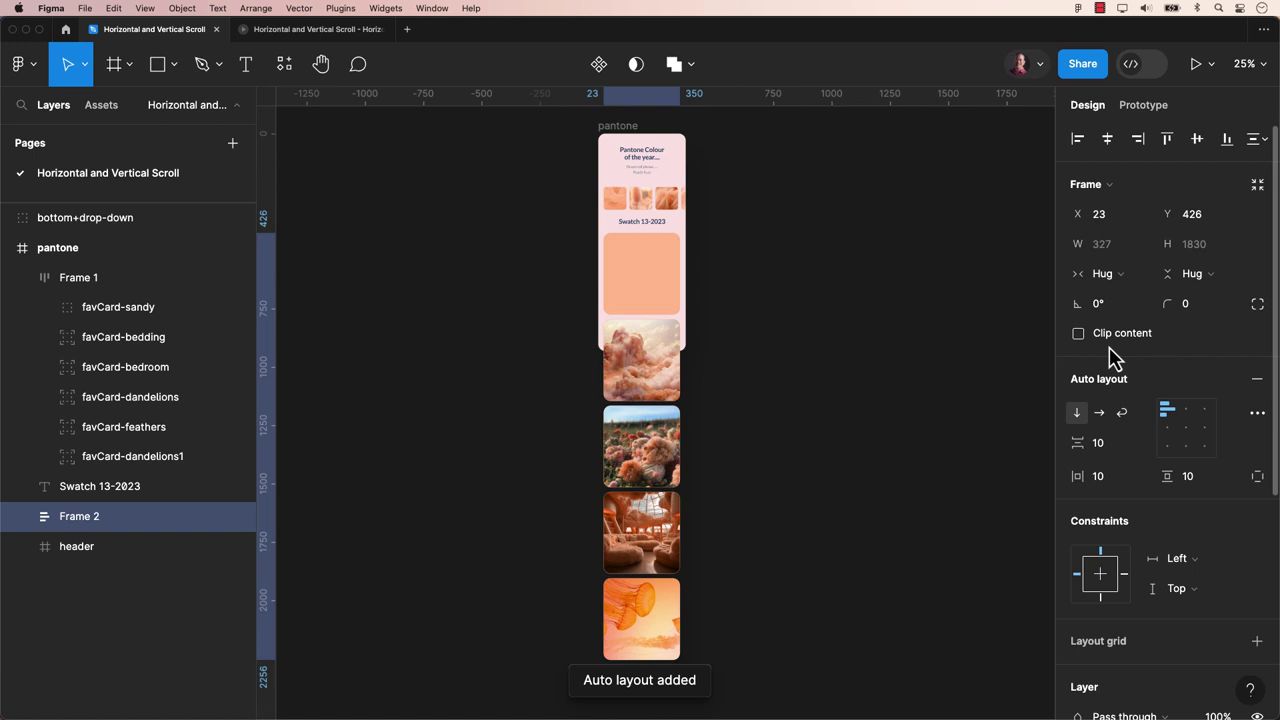
Turn on Clip content for the large card stack and shorten it to fit inside the pantone frame.
left_click(1078, 333)
left_click_drag(641, 662, 675, 316)
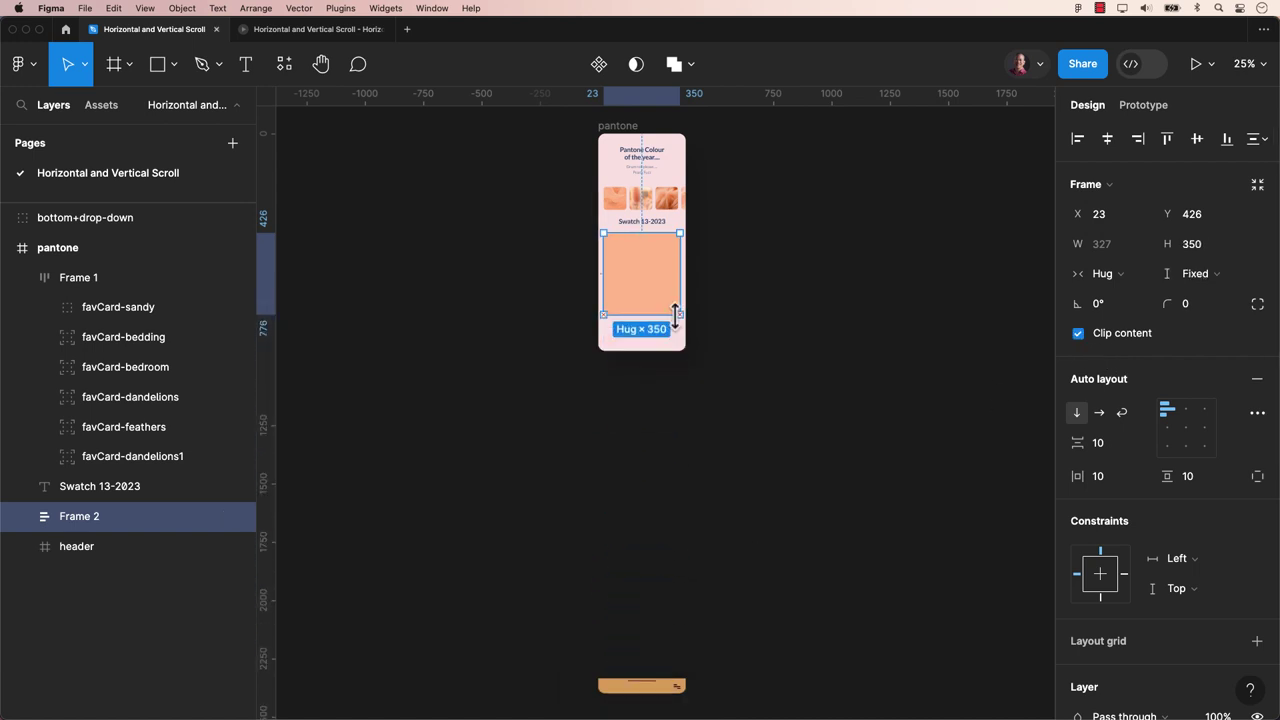
left_click(661, 522)
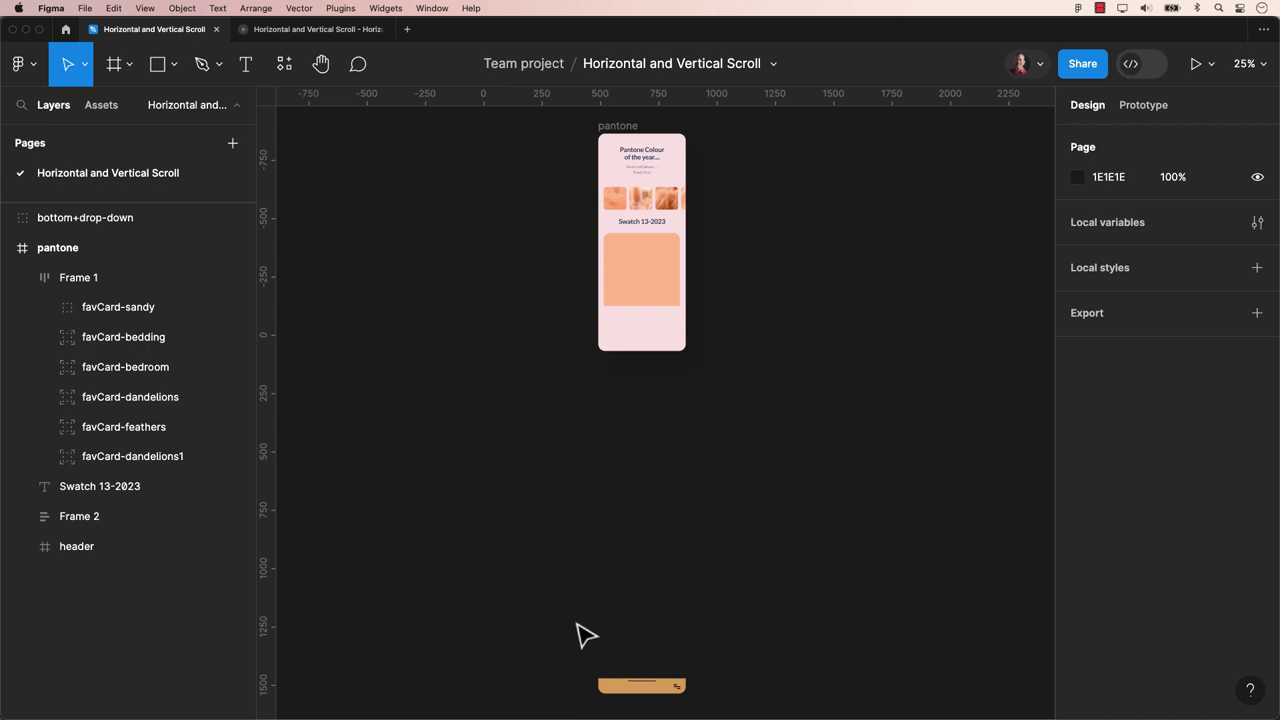
Move the bottom+drop-down bar into the pantone frame, flush with its lower edge at about Y 866.59.
left_click_drag(556, 626, 740, 705)
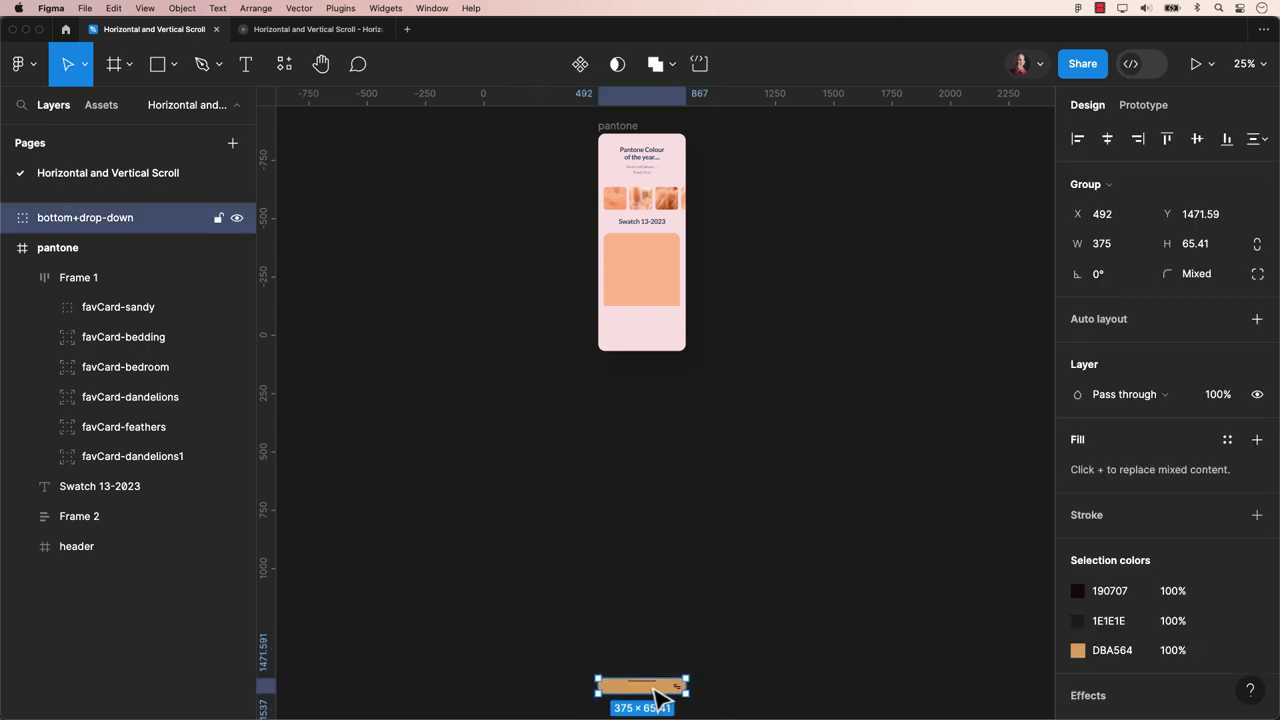
left_click_drag(650, 688, 626, 331)
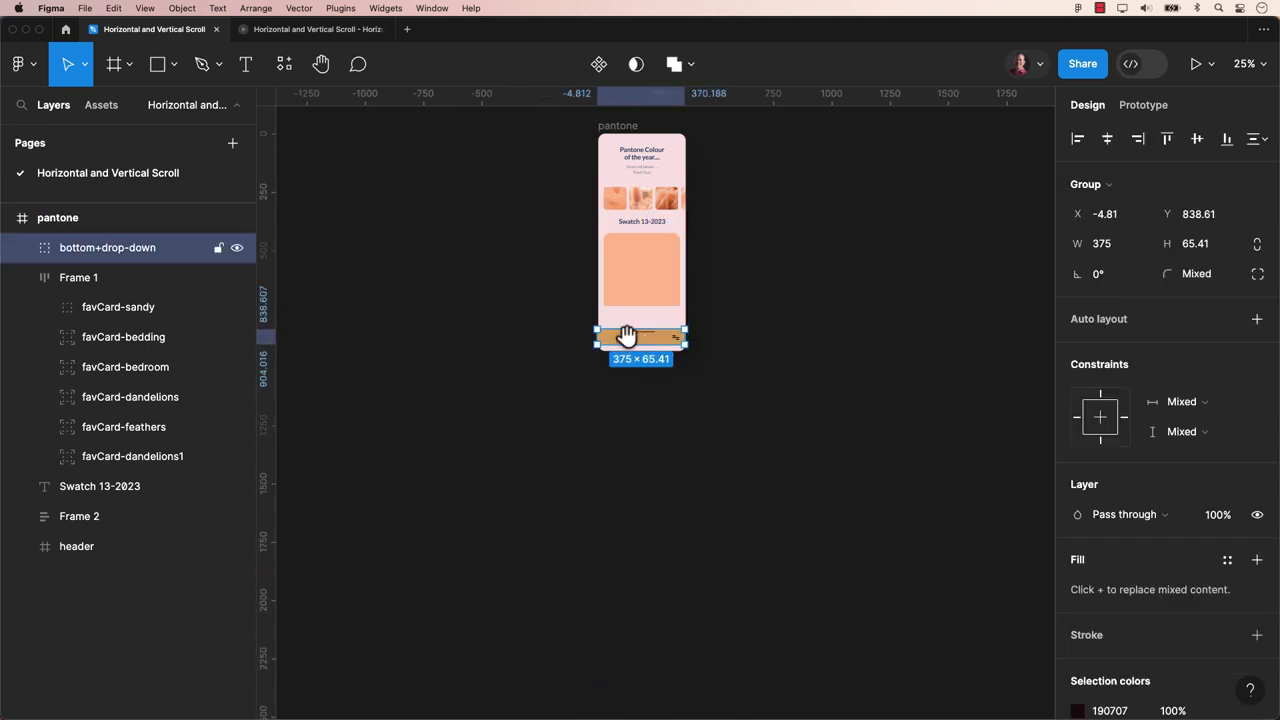
left_click_drag(571, 295, 734, 449)
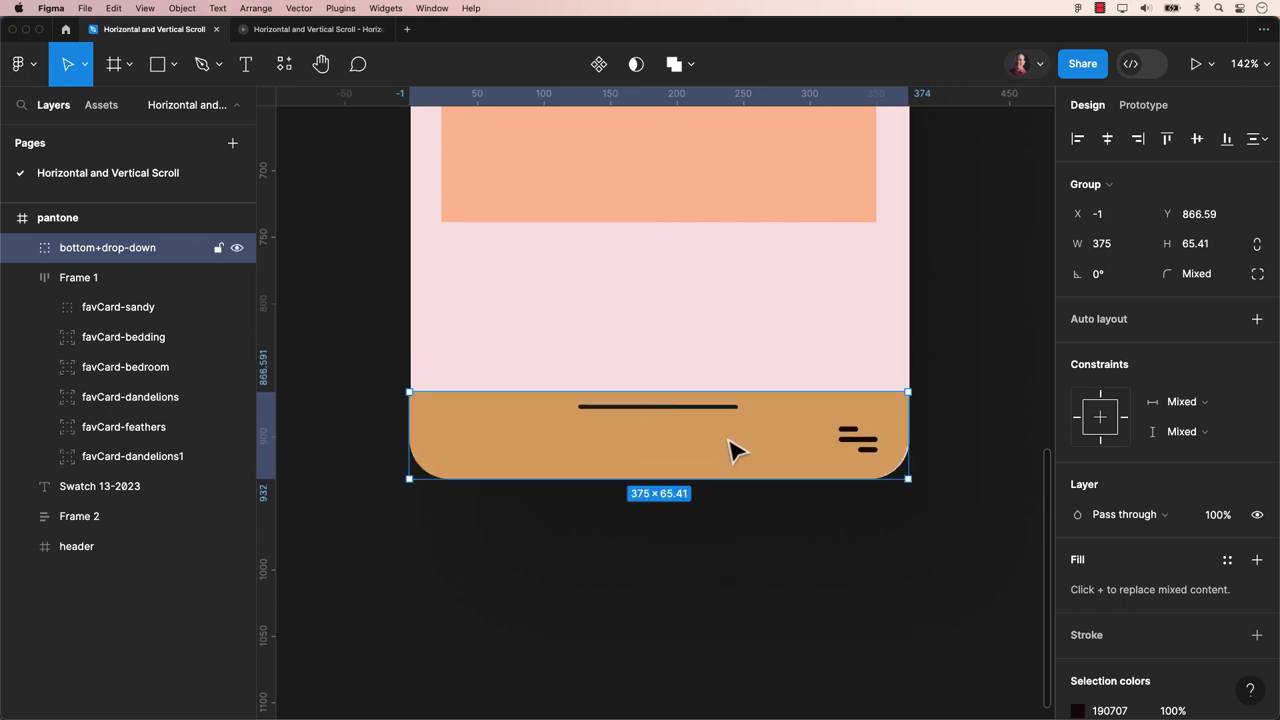
Extend the large card stack frame downward to about 445 high so that its lower edge tucks behind the bottom bar.
left_click(735, 213)
left_click_drag(663, 220, 653, 399)
left_click(948, 370)
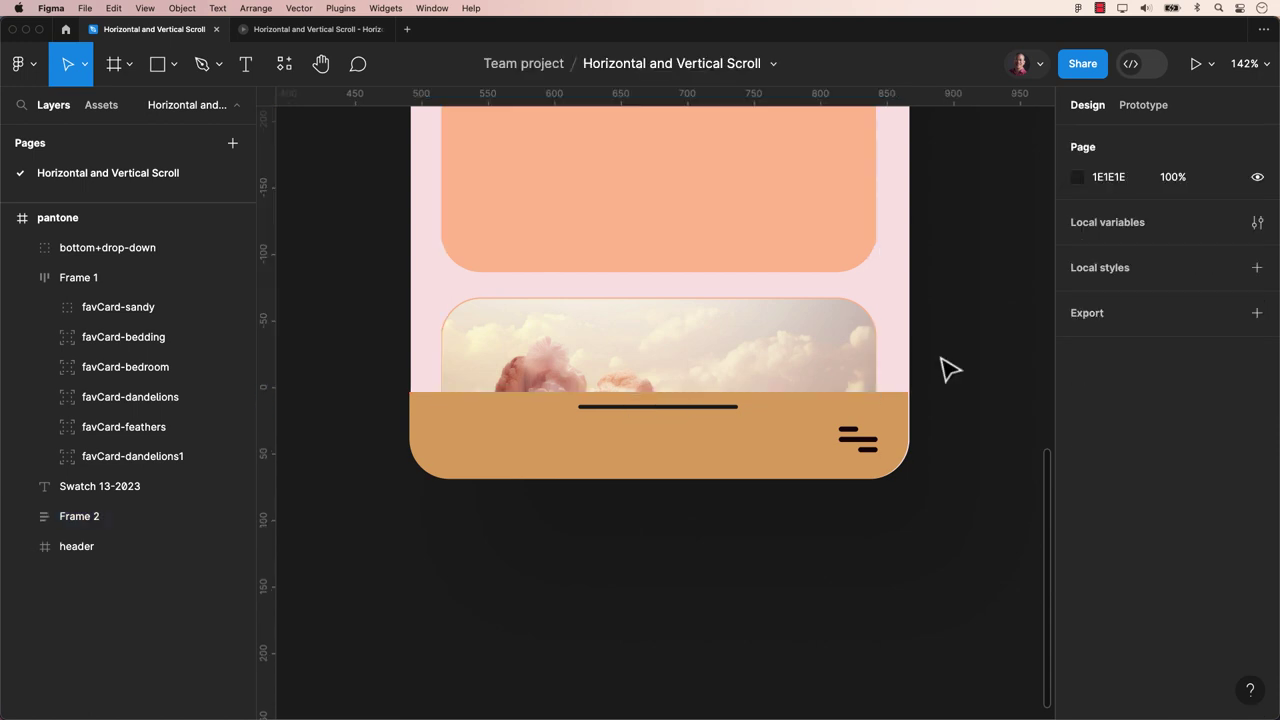
key("super+0")
key("super+minus")
key("space")
left_click_drag(920, 360, 889, 522)
Set the large card stack's prototype overflow to Vertical with position Scroll with parent.
left_click(634, 440)
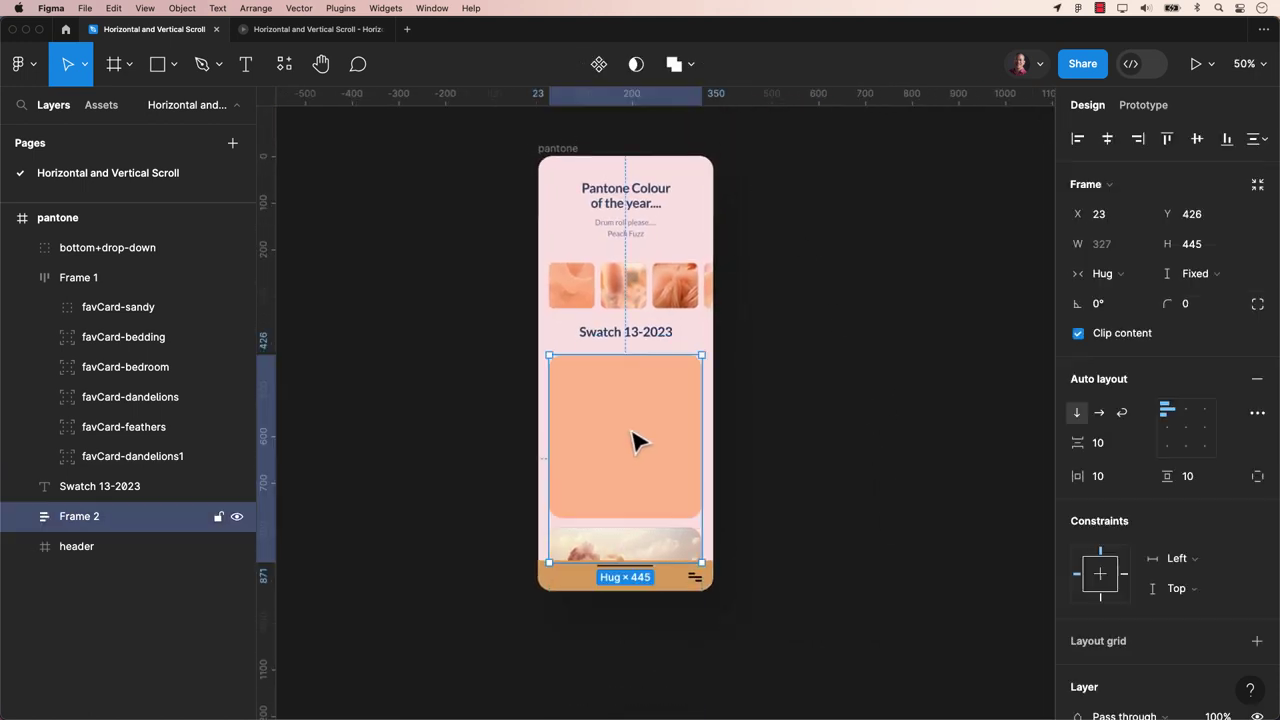
left_click(1145, 108)
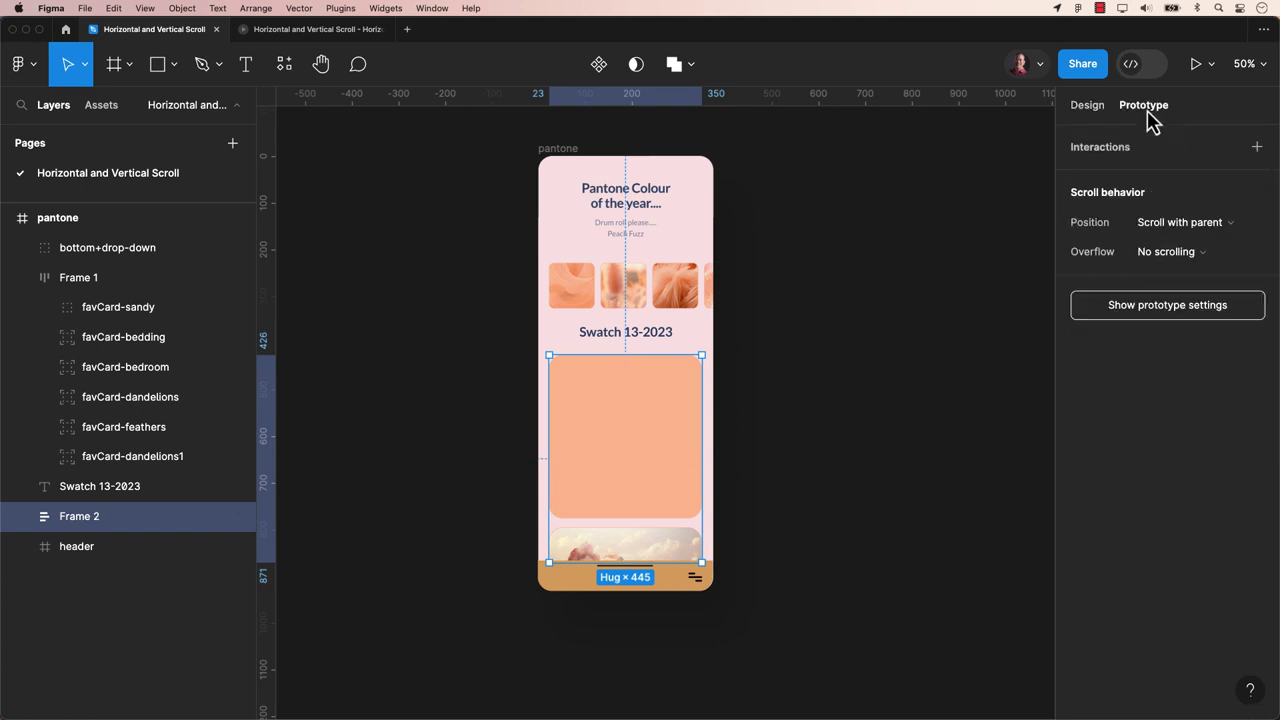
left_click(1200, 226)
left_click(1202, 226)
left_click(1170, 256)
left_click(1188, 300)
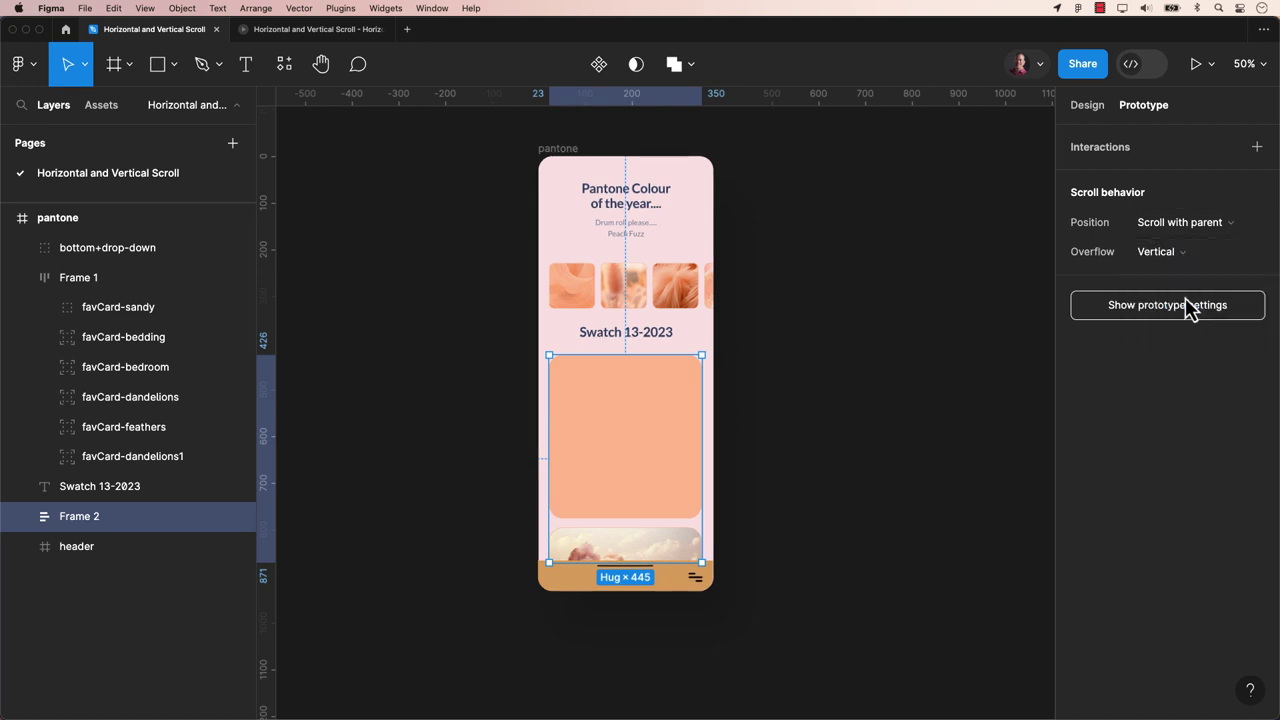
Run the prototype and test vertical scrolling of the large cards and horizontal scrolling of the thumbnail row.
left_click(1194, 66)
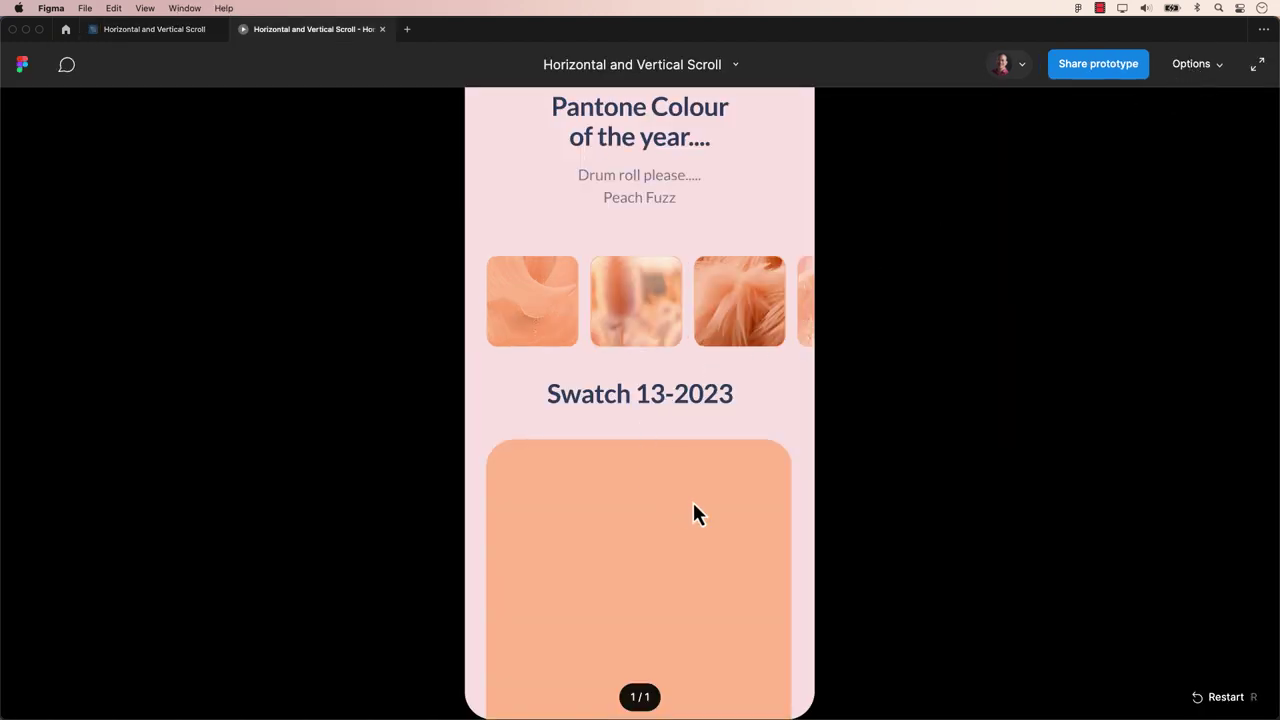
left_click_drag(715, 556, 733, 198)
left_click_drag(707, 618, 726, 205)
left_click_drag(696, 575, 723, 250)
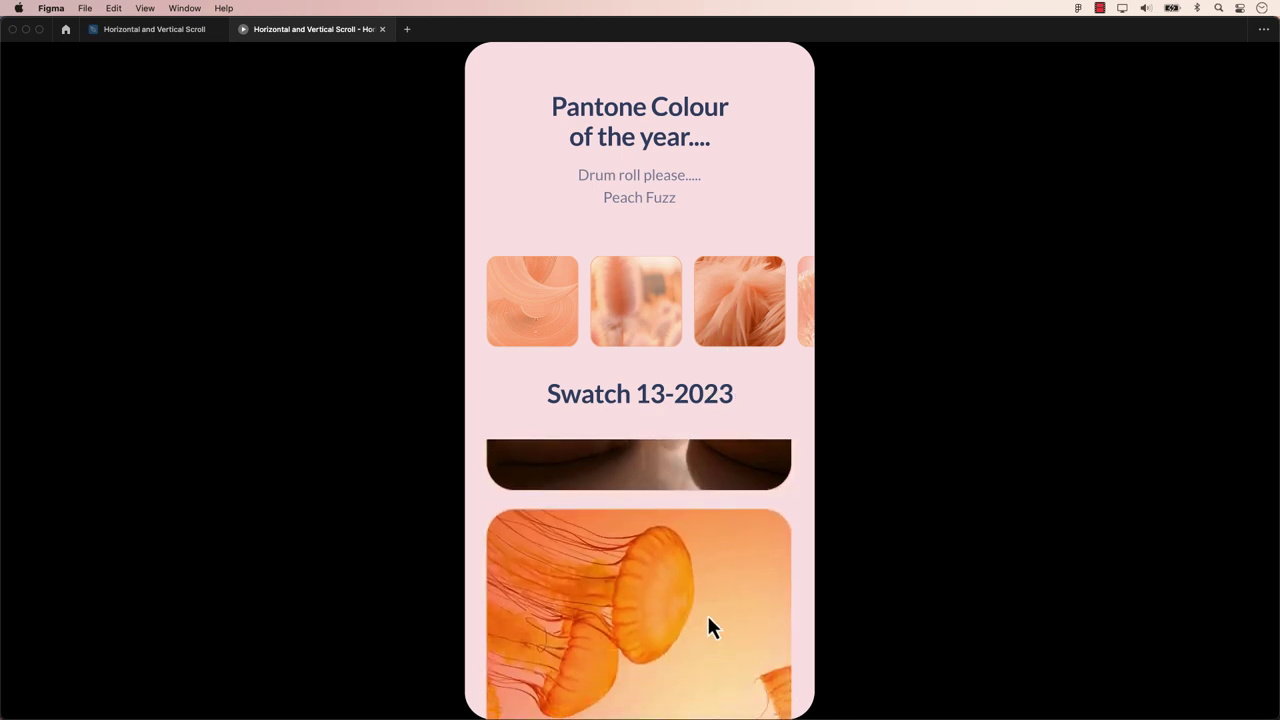
left_click_drag(707, 613, 717, 534)
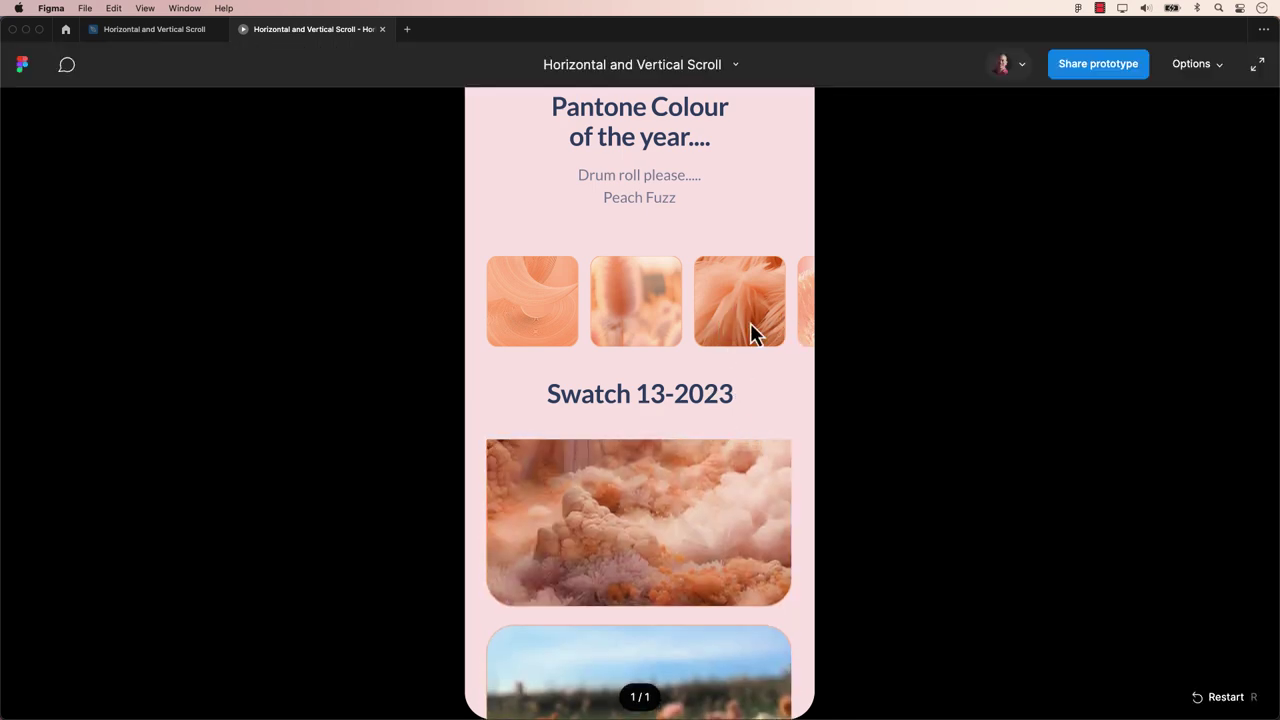
left_click_drag(751, 334, 530, 299)
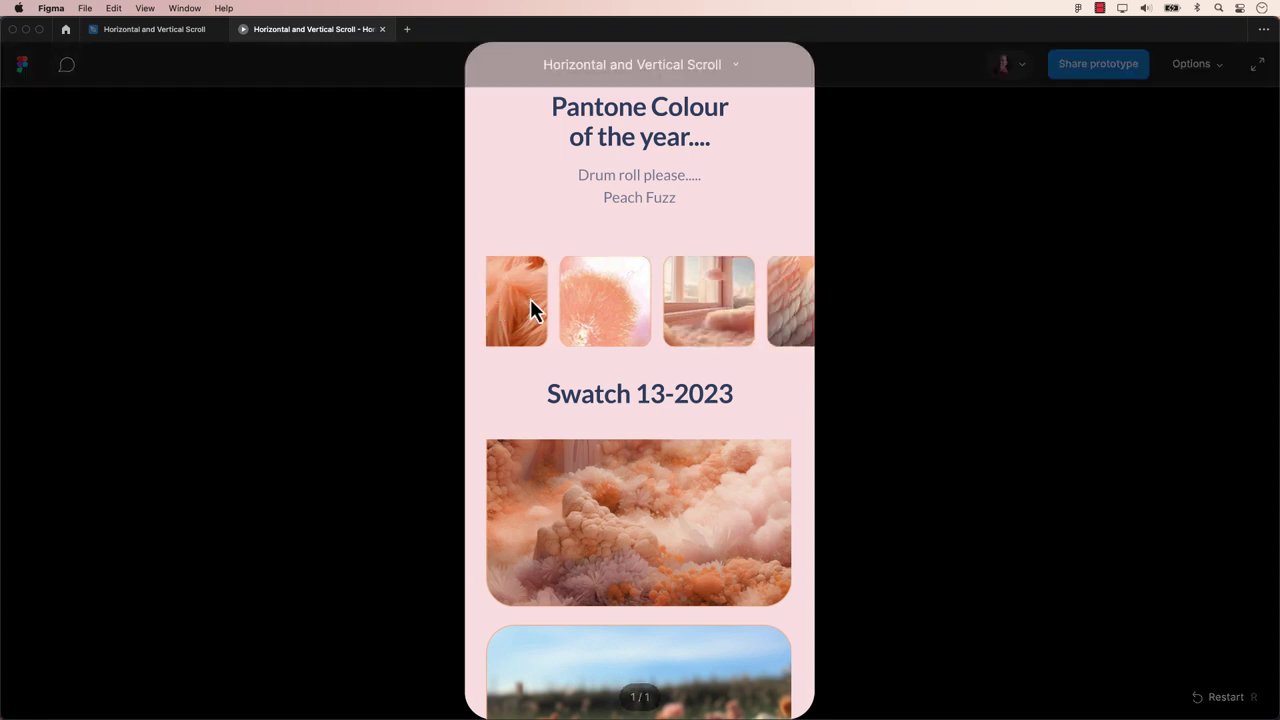